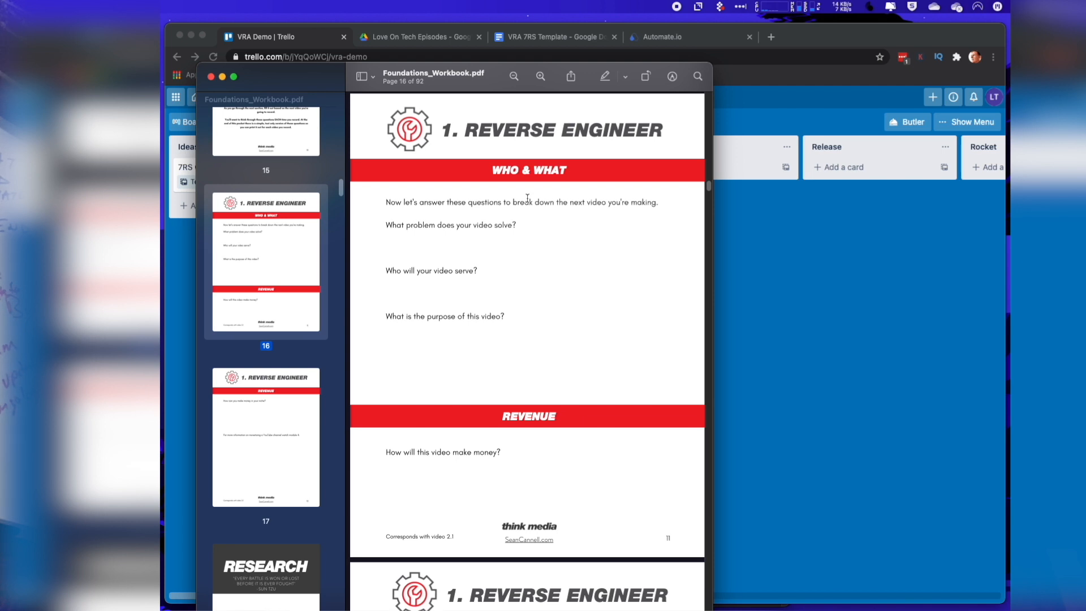
- Read through the Reverse Engineer and Research question pages of the Foundations_Workbook PDF
scroll(528, 198, "down", 5)
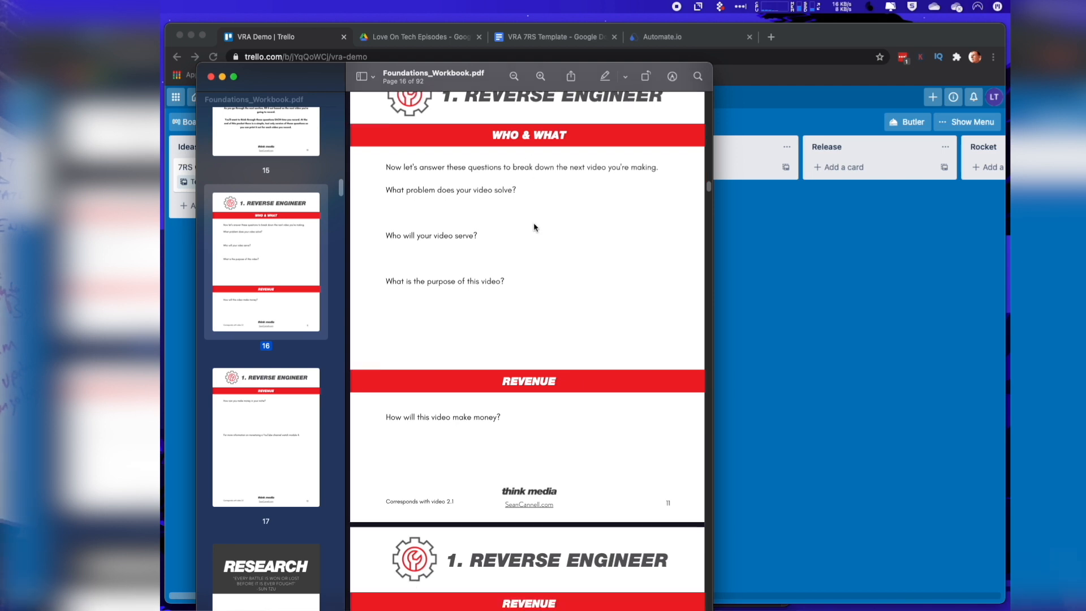
scroll(533, 322, "down", 1)
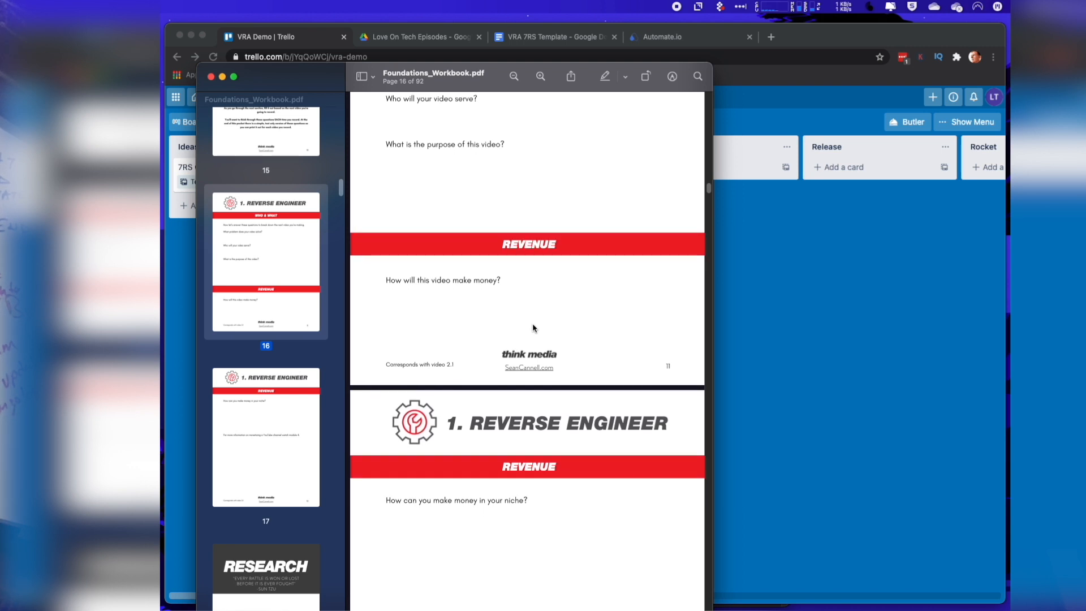
scroll(533, 326, "down", 2)
scroll(533, 327, "down", 5)
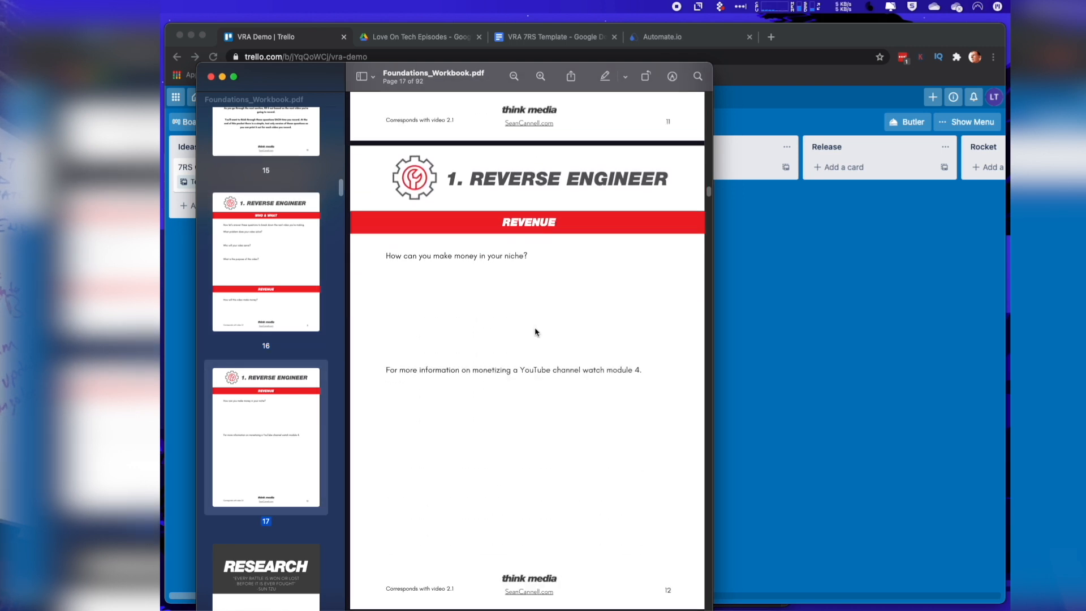
scroll(534, 327, "down", 6)
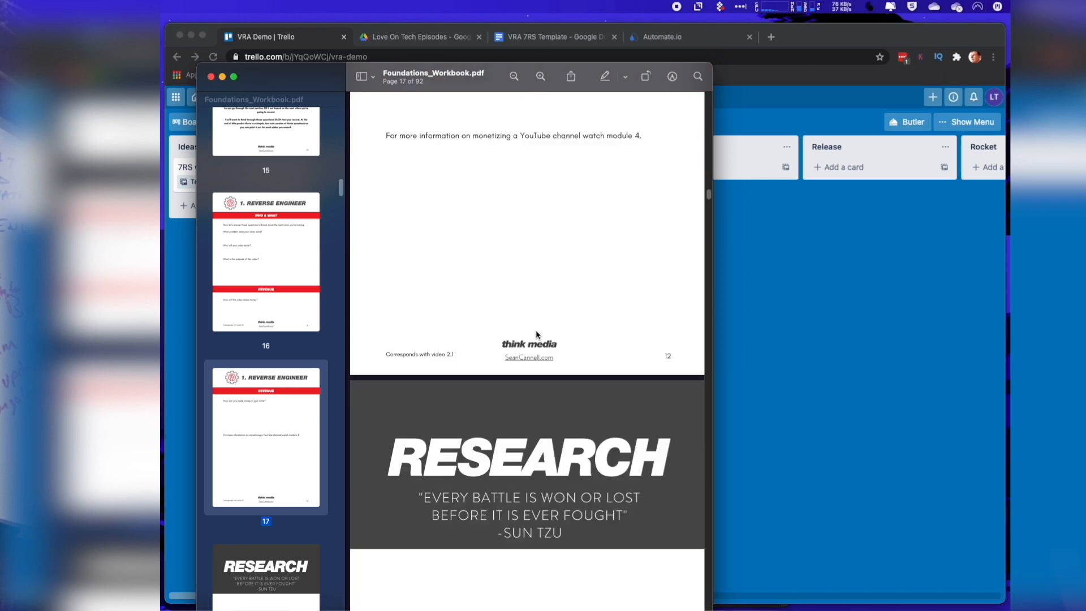
scroll(536, 333, "down", 15)
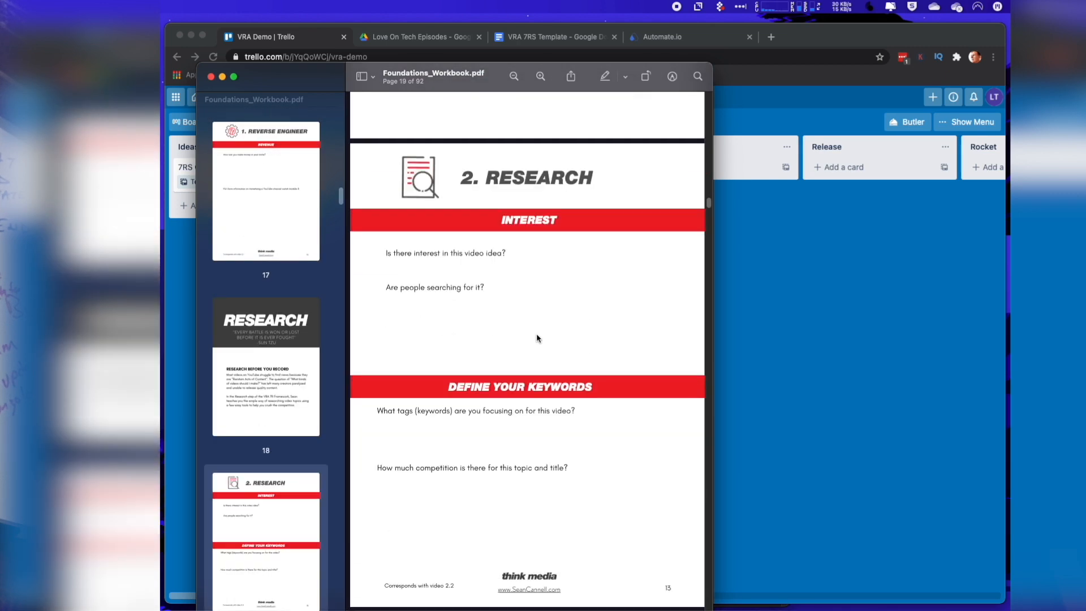
scroll(536, 337, "down", 1)
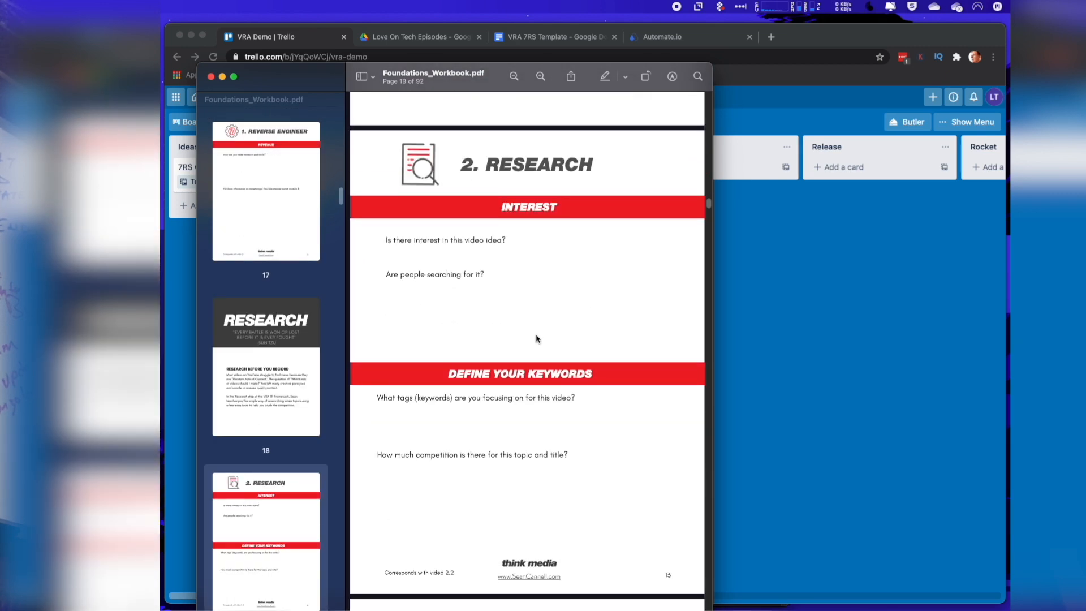
scroll(536, 338, "down", 3)
scroll(537, 337, "down", 5)
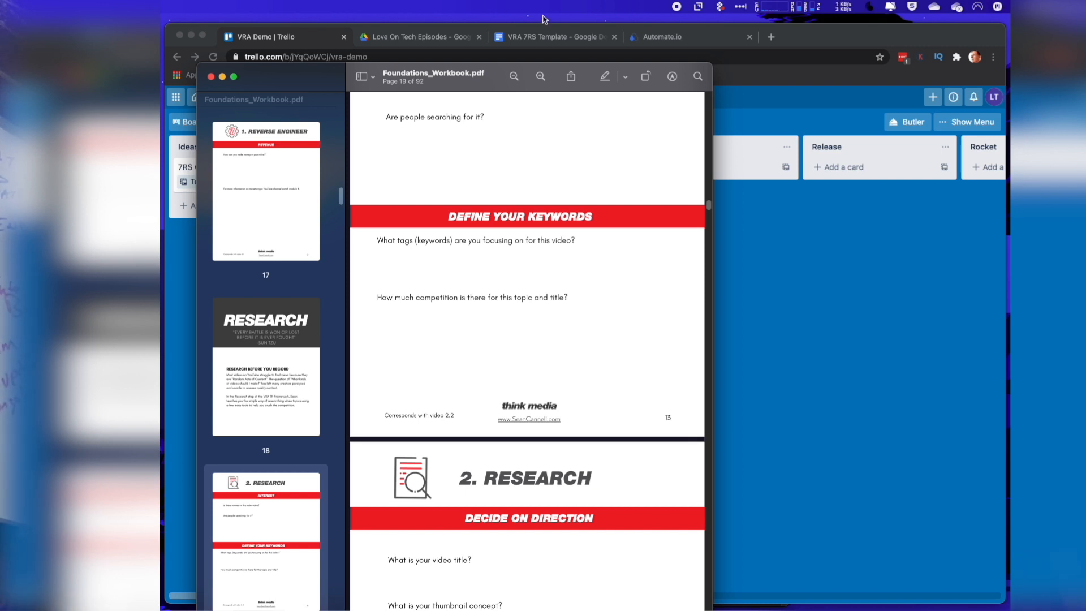
- Minimize the workbook, switch to the VRA 7RS Template in Google Docs, and review its questions from Reverse Engineer through Release
left_click(222, 75)
left_click(561, 37)
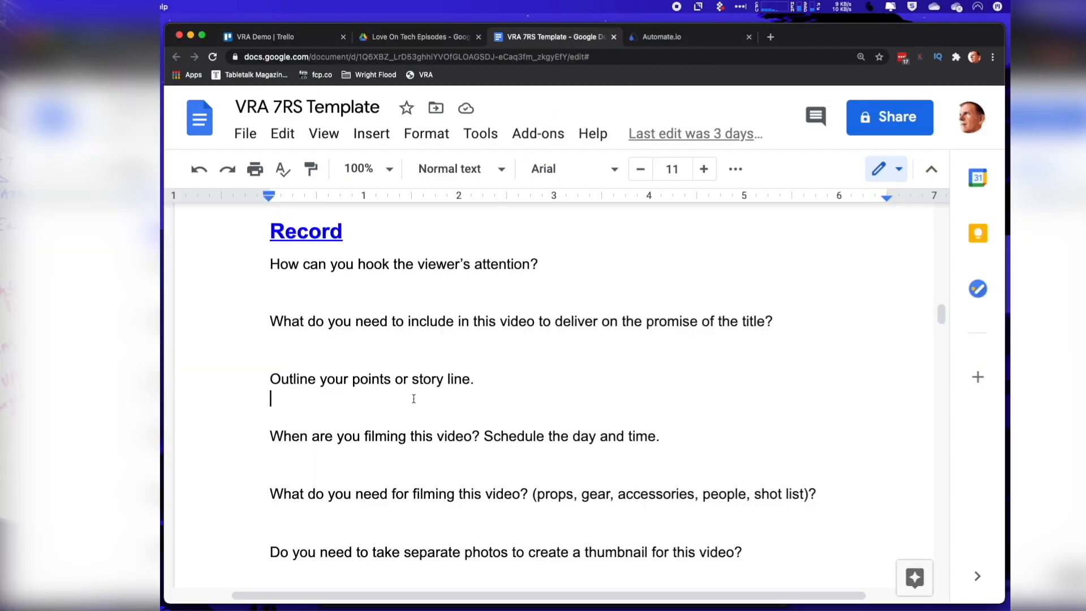
scroll(444, 338, "up", 15)
scroll(456, 341, "down", 5)
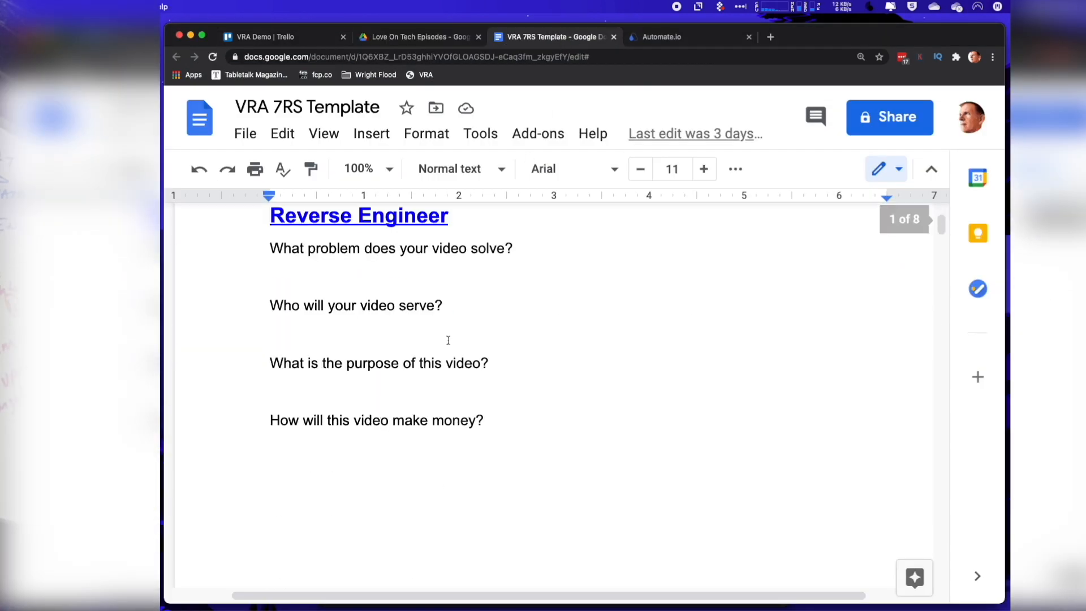
scroll(489, 447, "down", 15)
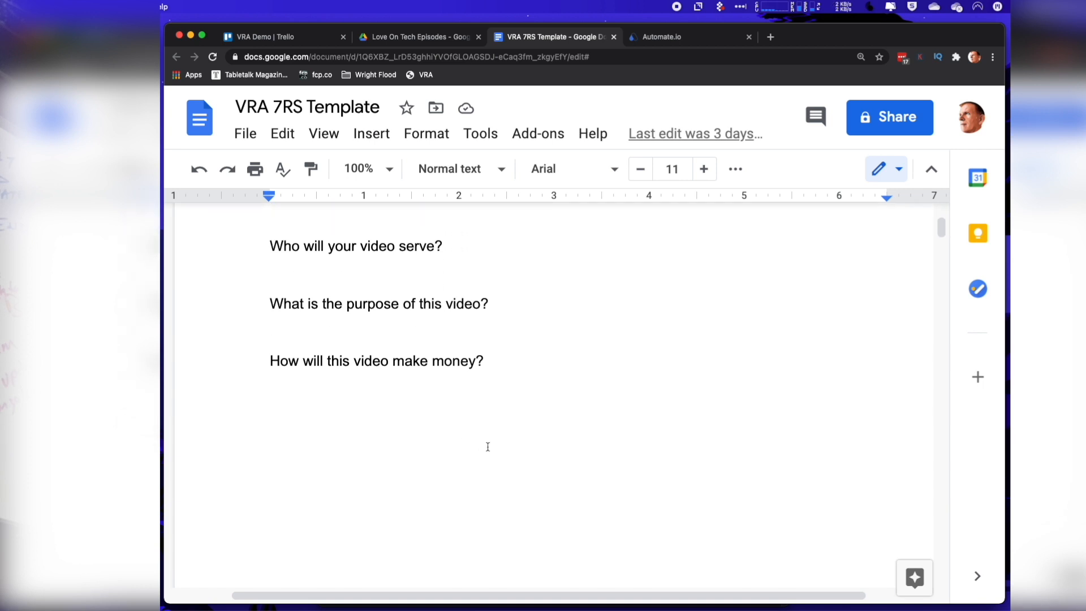
scroll(488, 447, "up", 4)
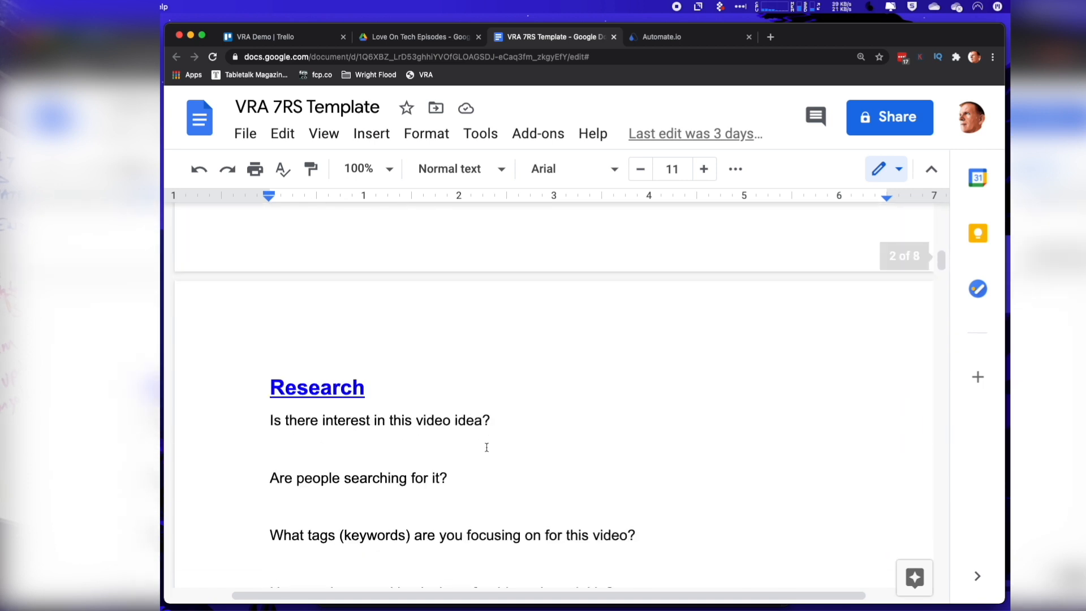
scroll(487, 447, "down", 15)
scroll(486, 448, "down", 12)
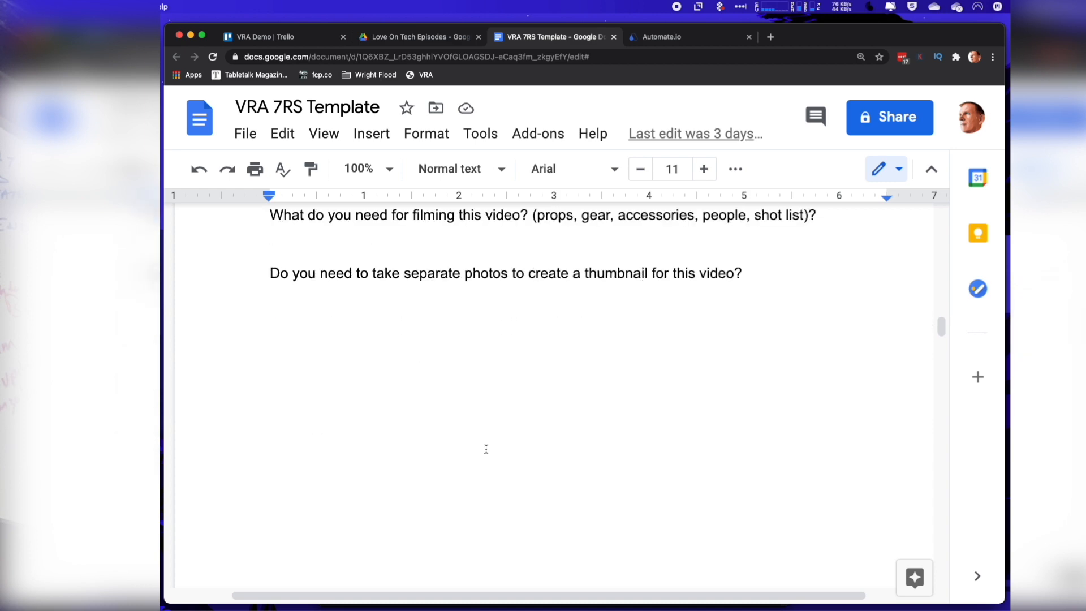
scroll(479, 453, "up", 6)
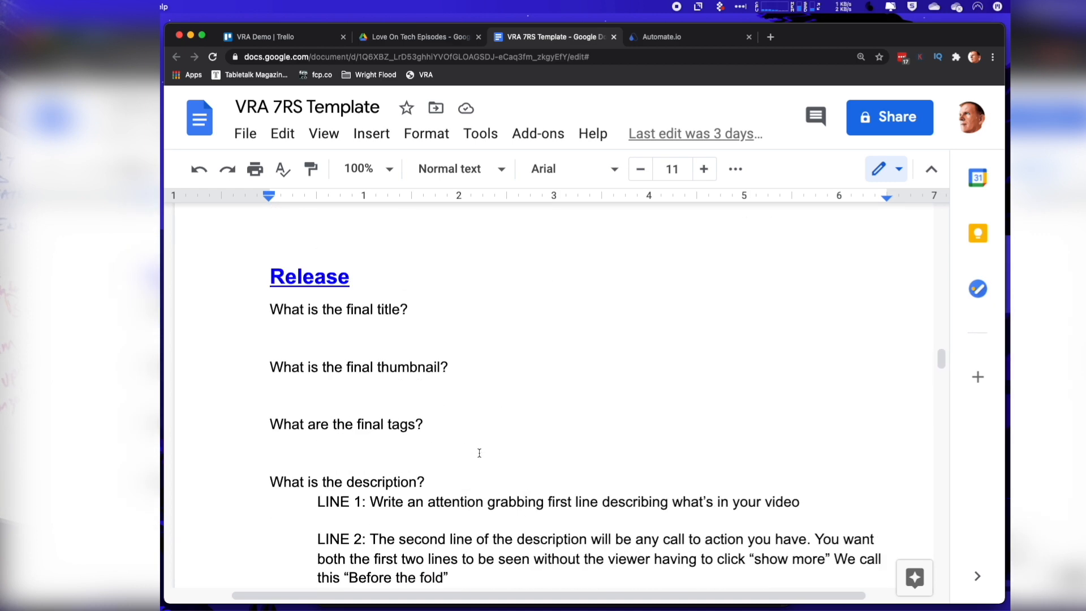
scroll(475, 453, "down", 4)
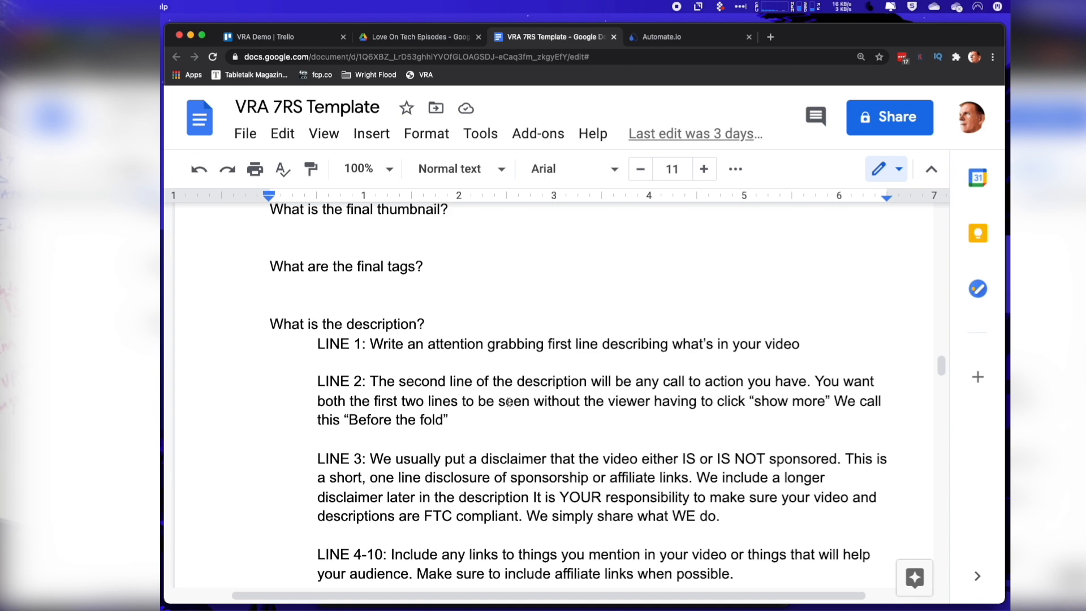
scroll(509, 403, "down", 6)
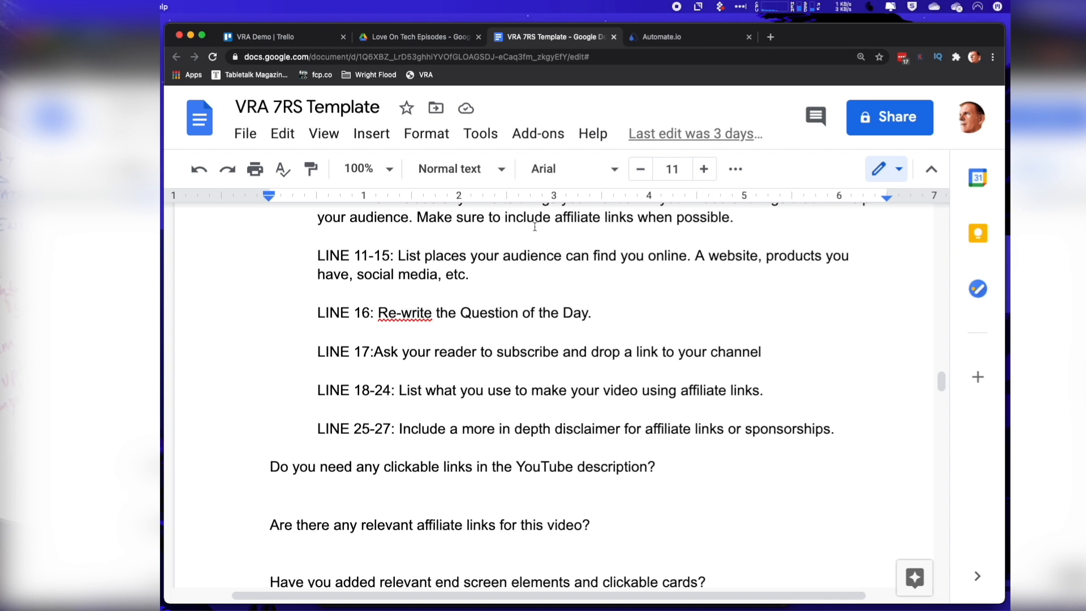
- Switch to the VRA Demo board in Trello and start a new card in the Ideas list
left_click(282, 41)
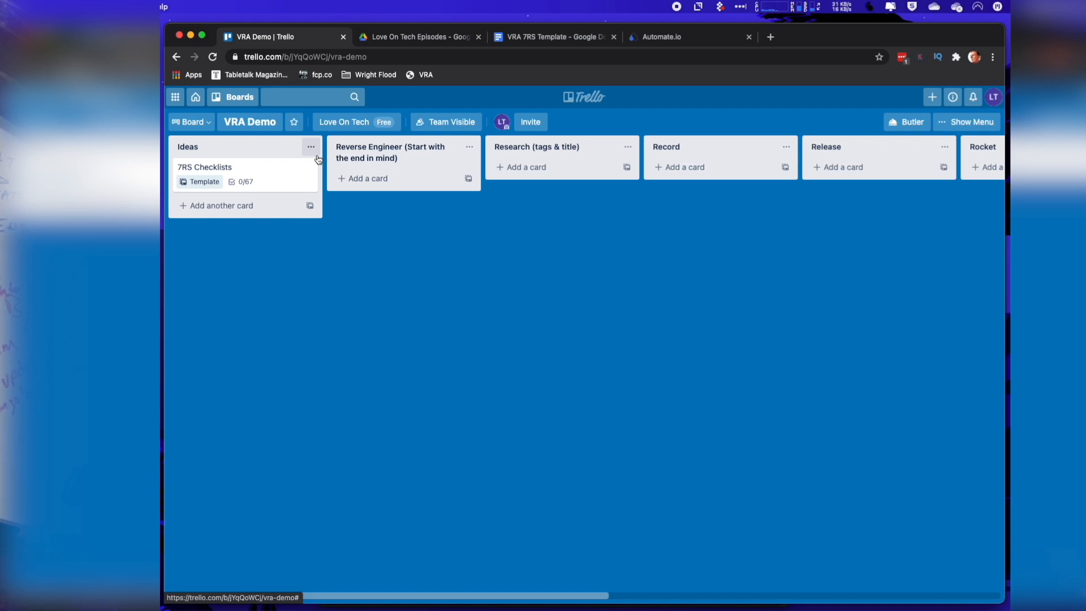
left_click(468, 596)
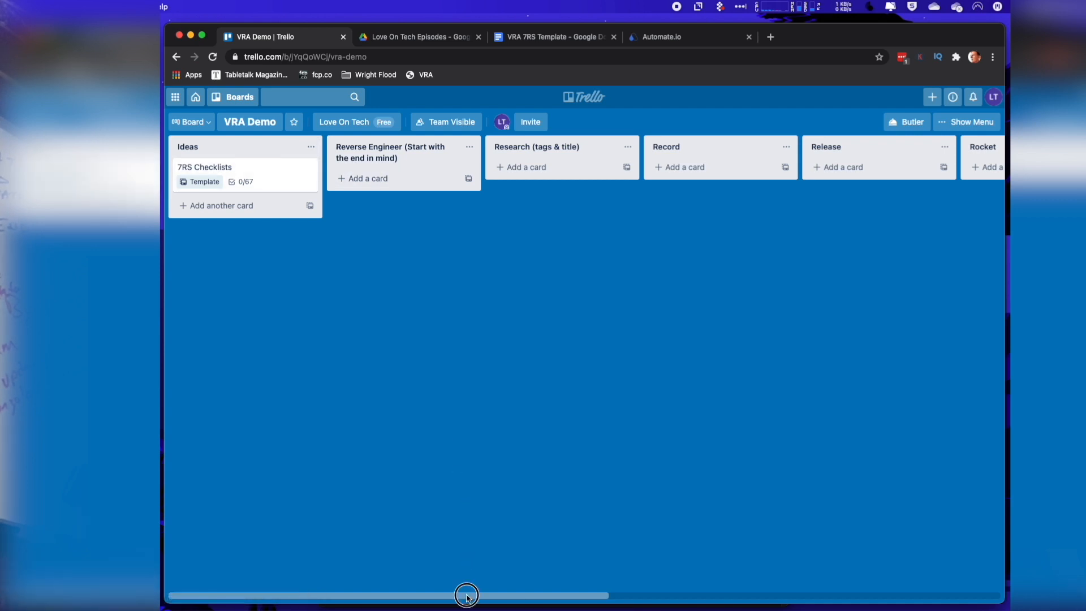
left_click_drag(467, 596, 250, 572)
left_click(220, 206)
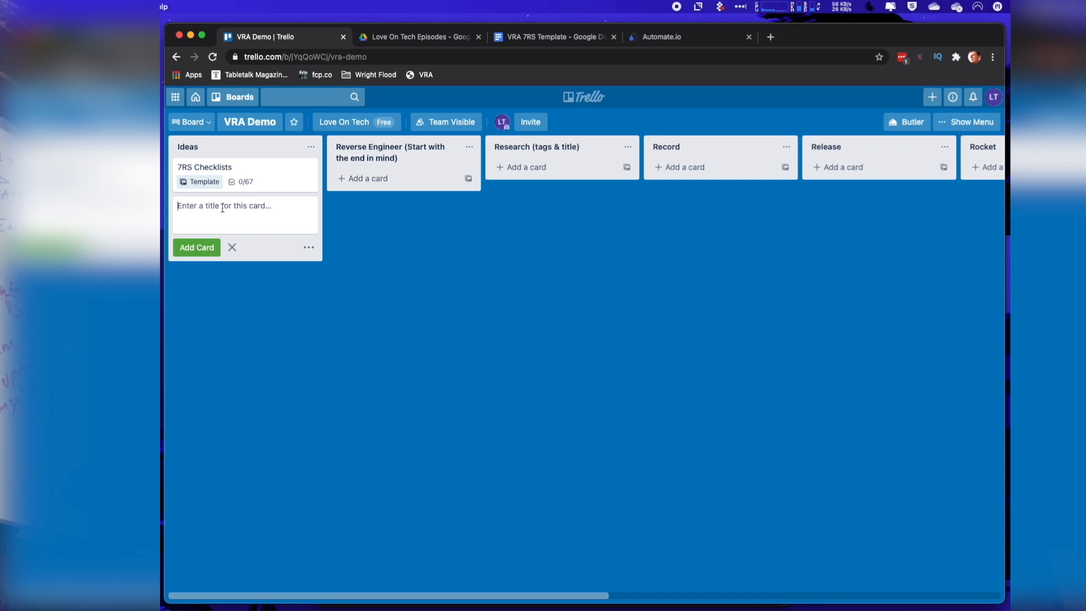
type("idea")
key("BackSpace")
type("vi")
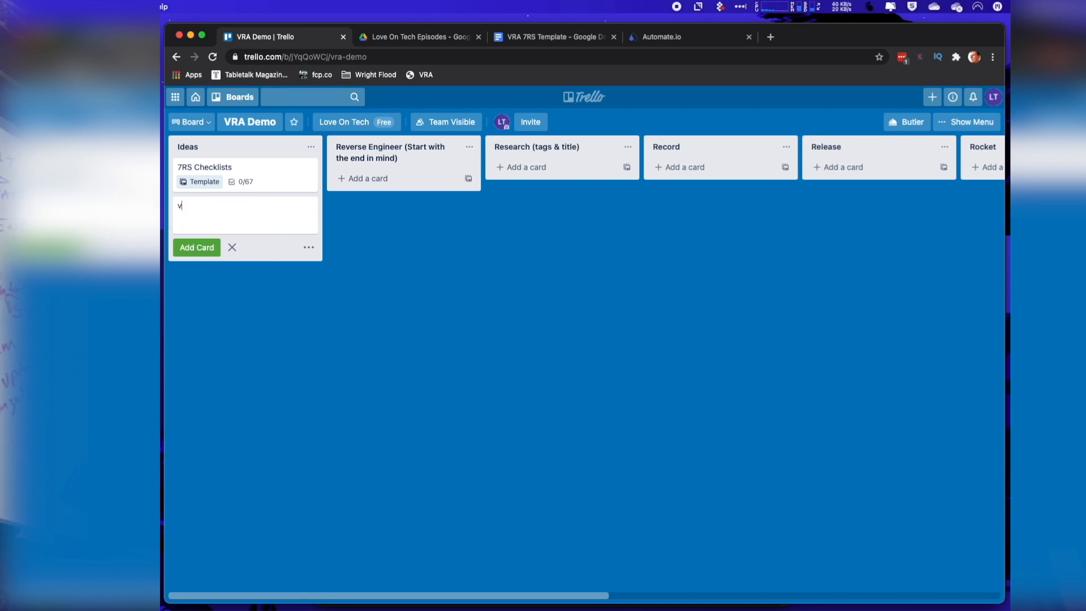
key("BackSpace")
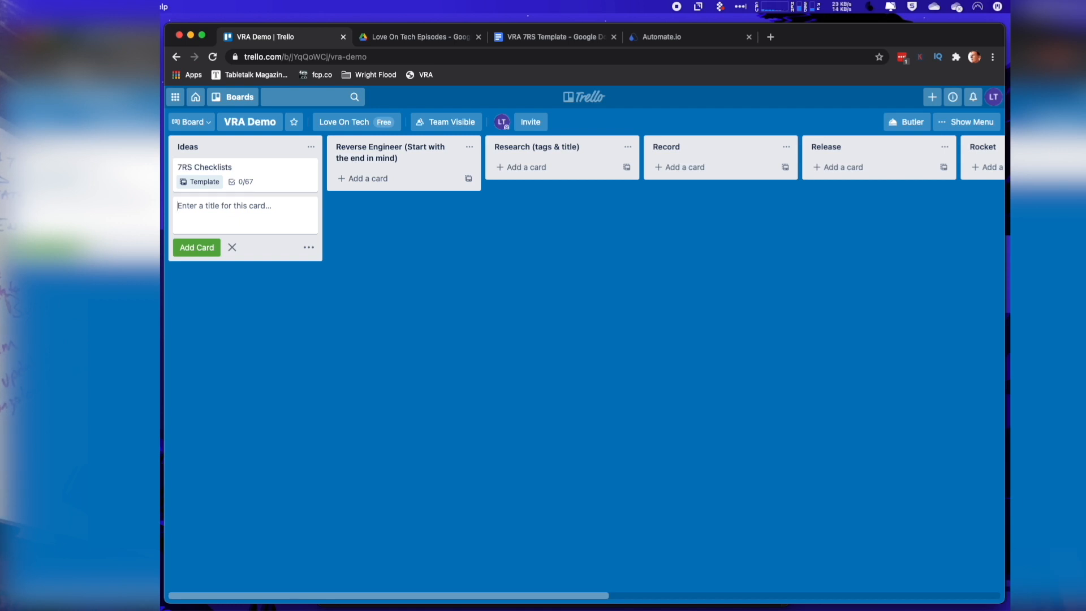
- Add three cards titled "product review", "how to guide" and "this vs that" to the Ideas list
type("product review")
key("Return")
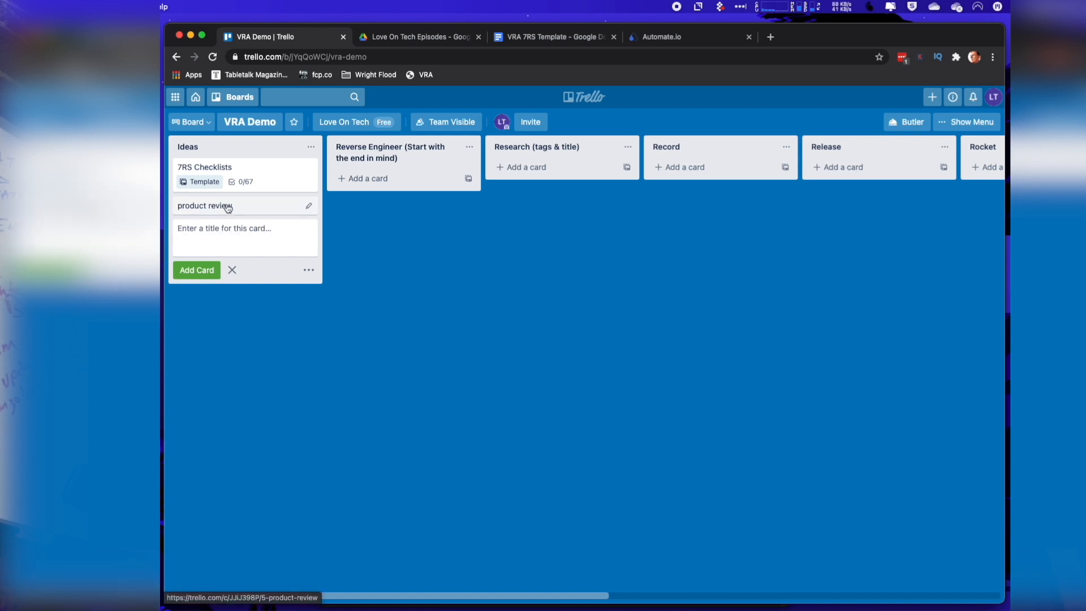
type("how")
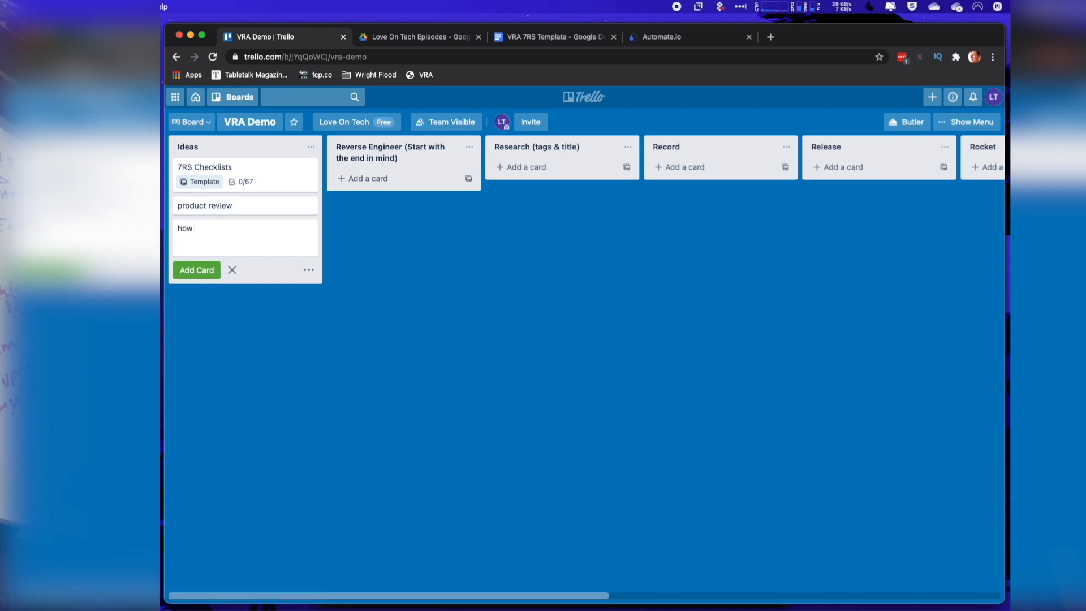
type(" to guide")
key("Return")
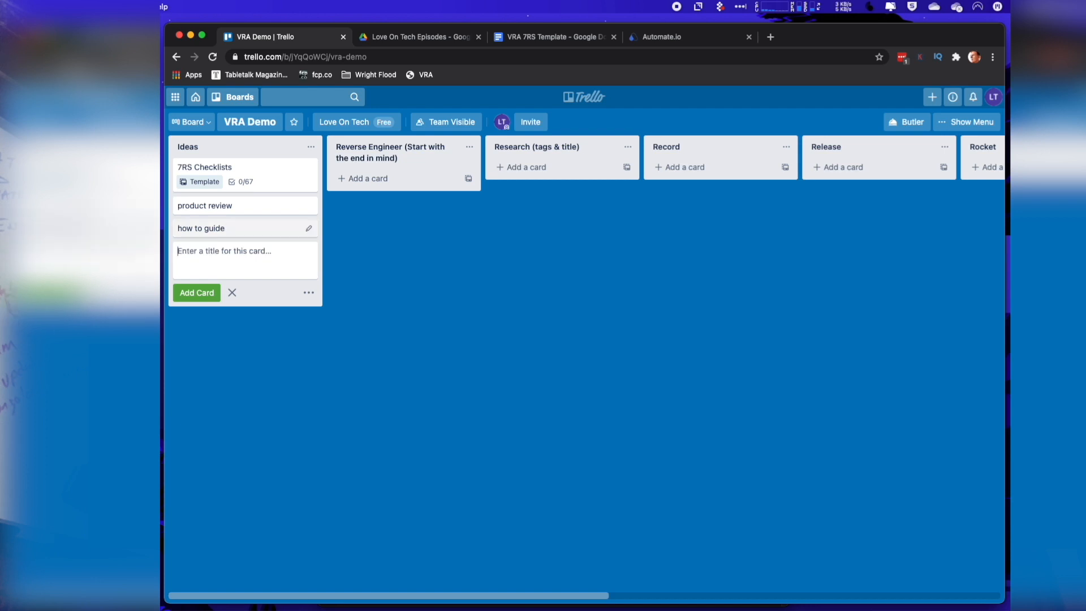
type("this vs that")
key("Return")
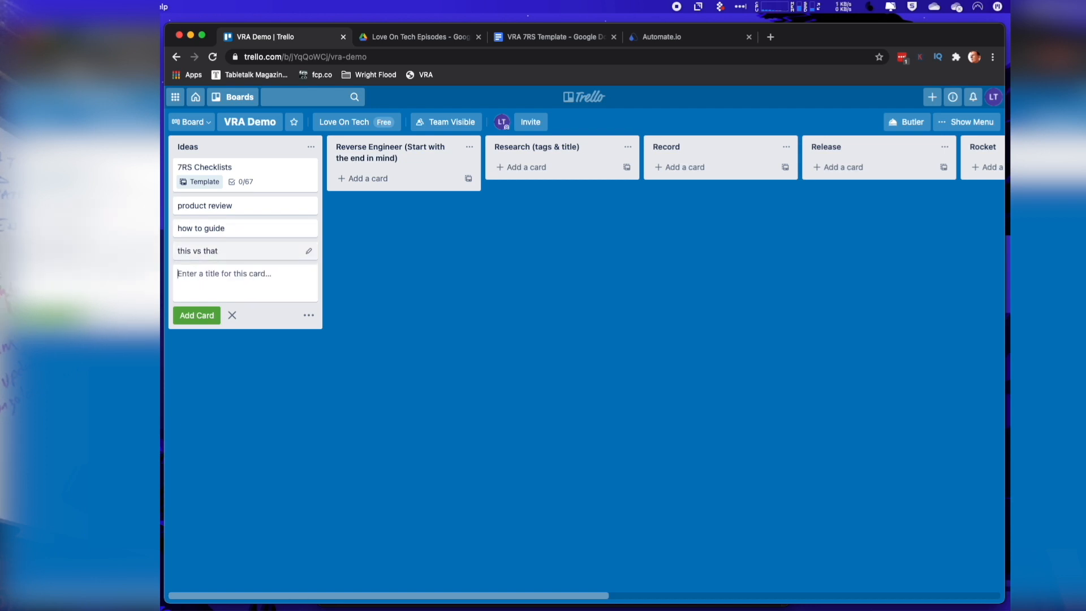
- Apply the green Product Reviews label to the "product review" card and close the card
left_click(243, 208)
left_click(500, 217)
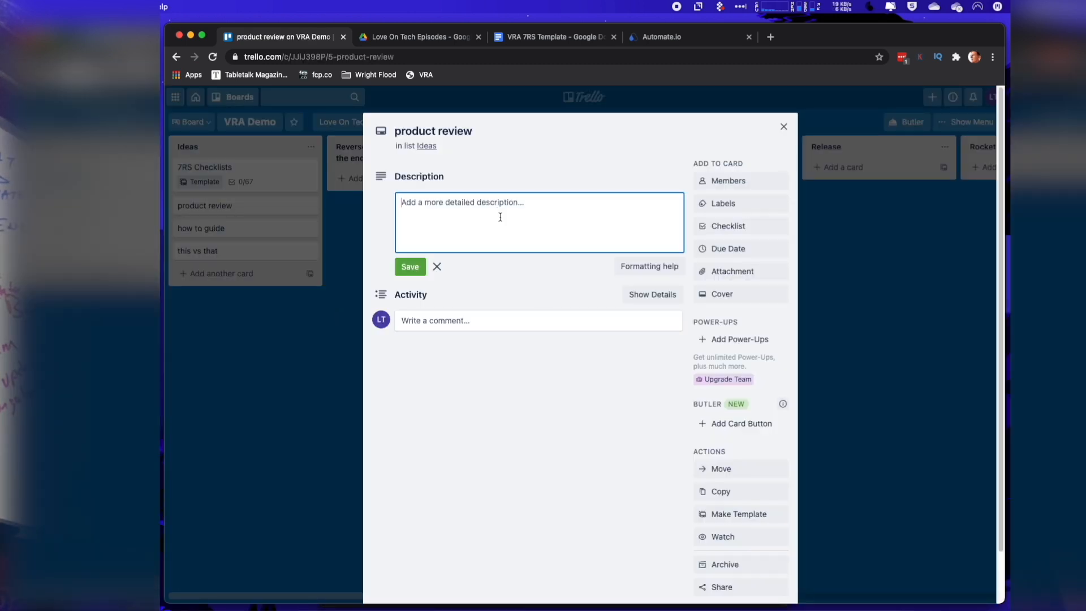
left_click(754, 209)
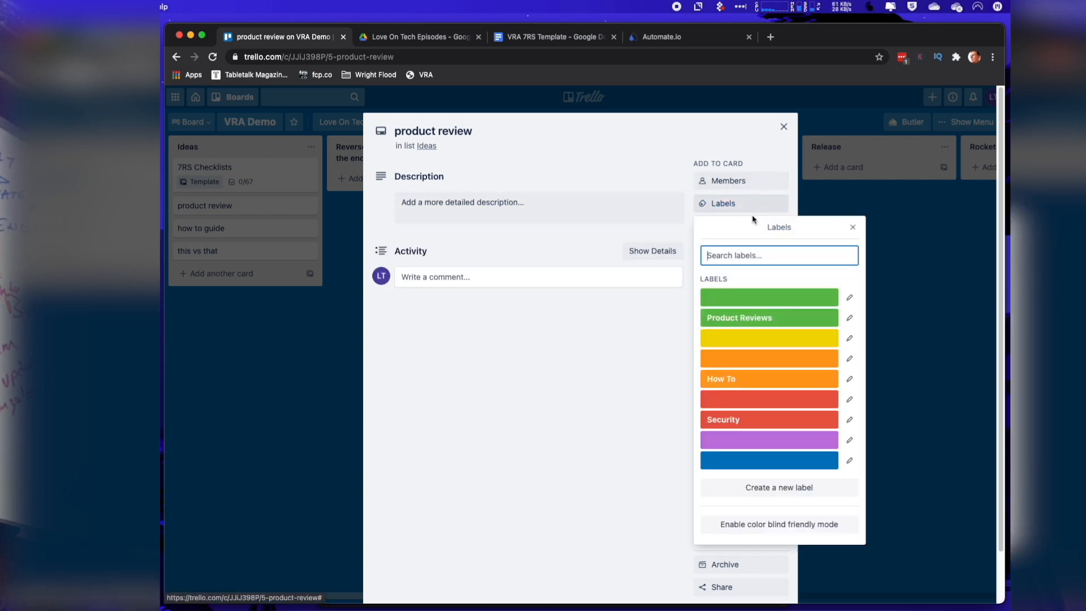
left_click(785, 322)
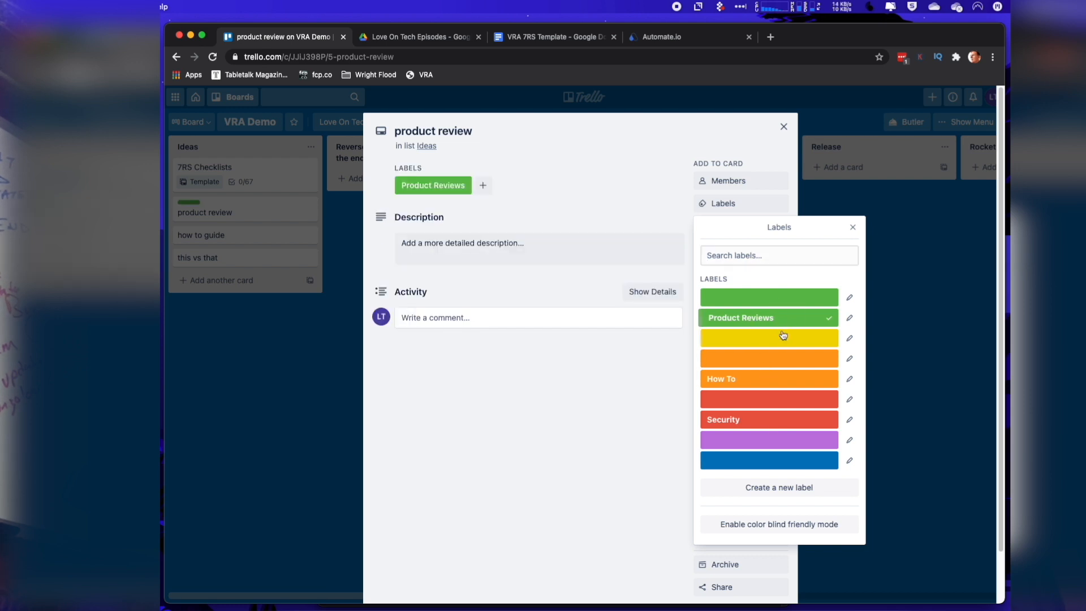
left_click(853, 227)
left_click(784, 127)
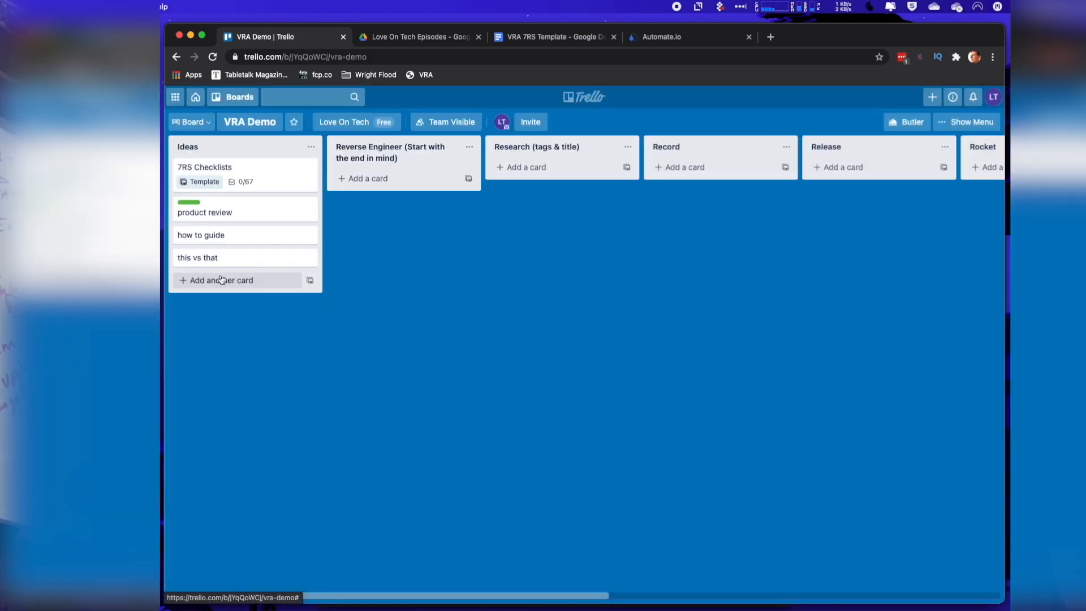
- Apply the orange How To label to the "how to guide" card and close the card
left_click(249, 234)
left_click(727, 205)
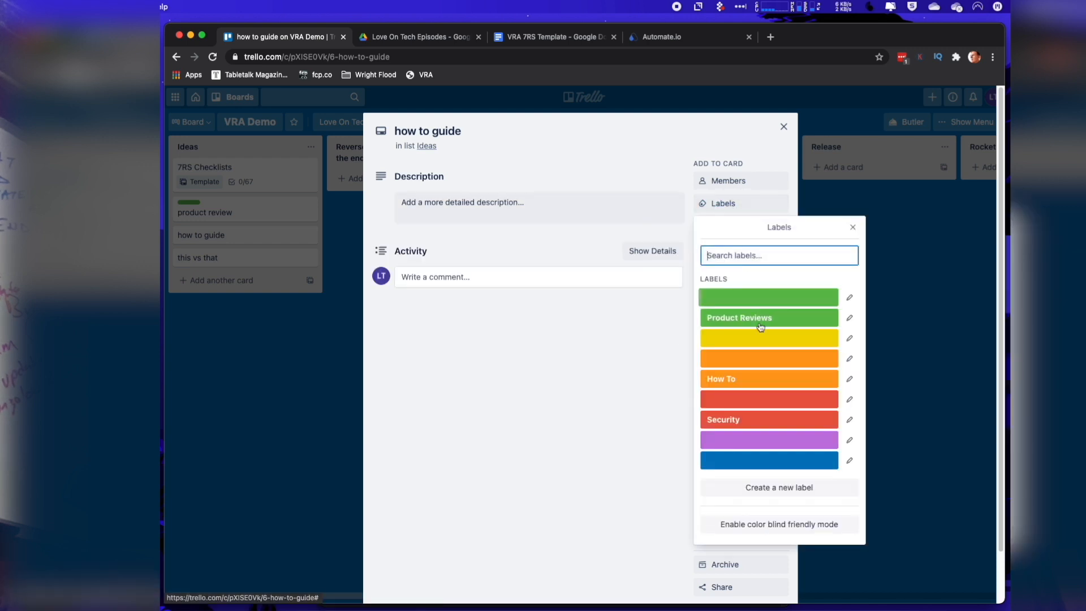
left_click(753, 378)
left_click(853, 227)
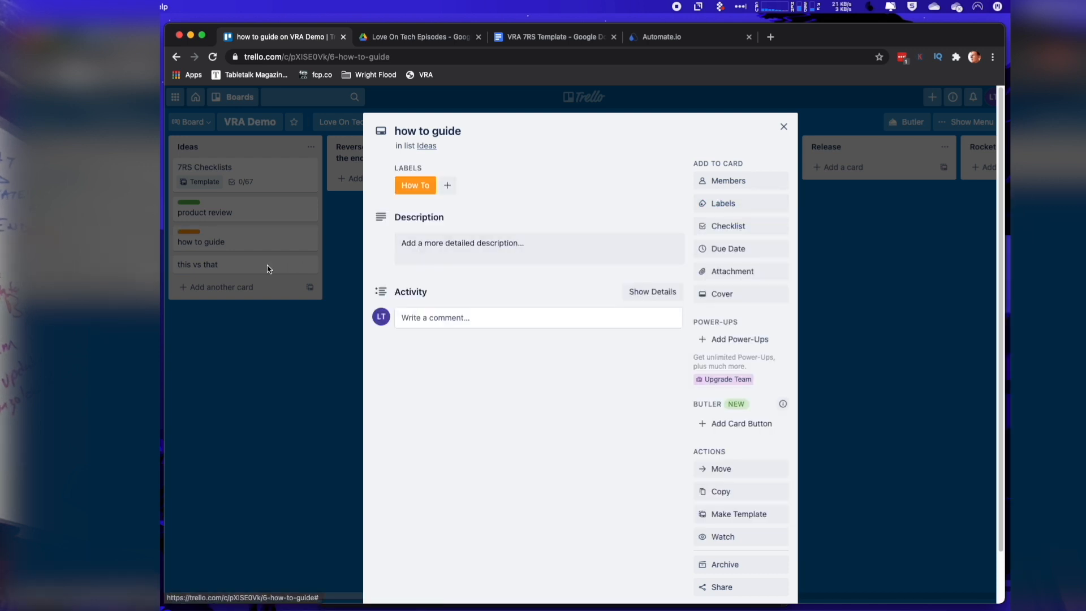
left_click(270, 269)
- Apply the red Security label to the "this vs that" card and close the card
left_click(238, 264)
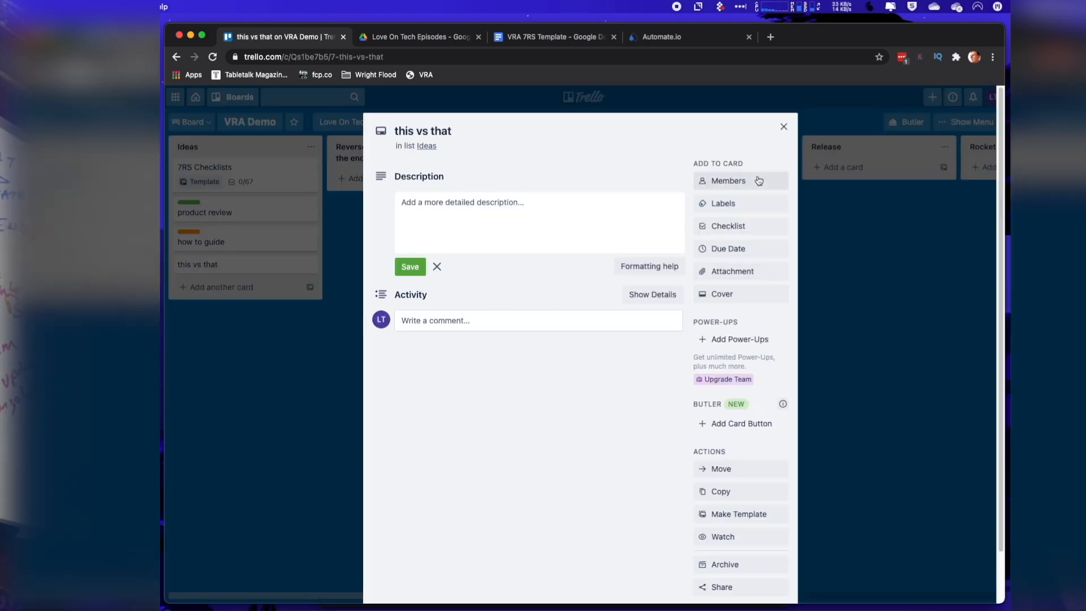
left_click(738, 204)
left_click(752, 419)
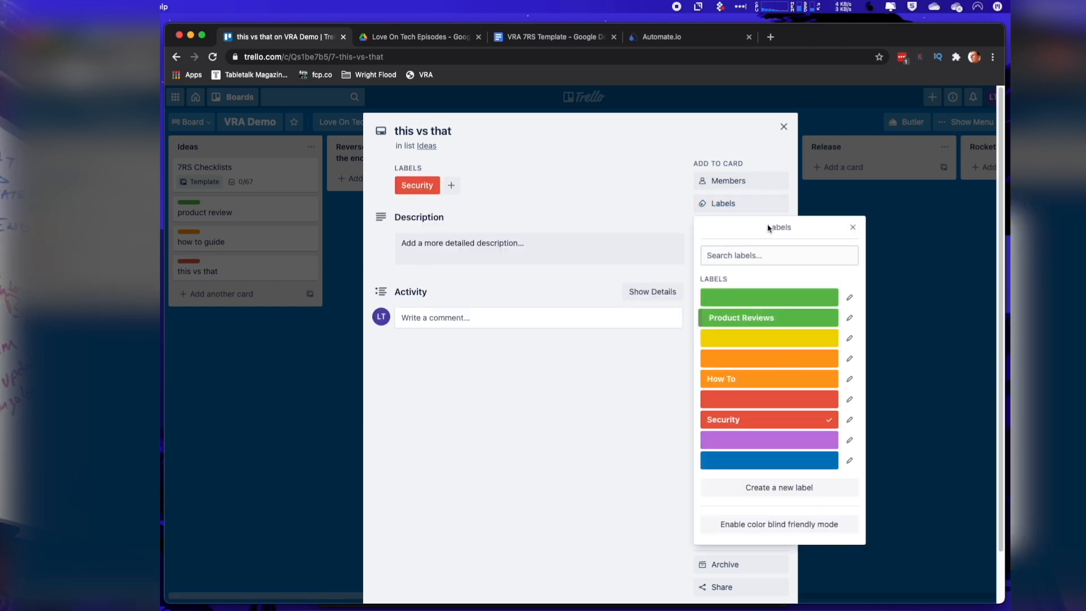
left_click(784, 125)
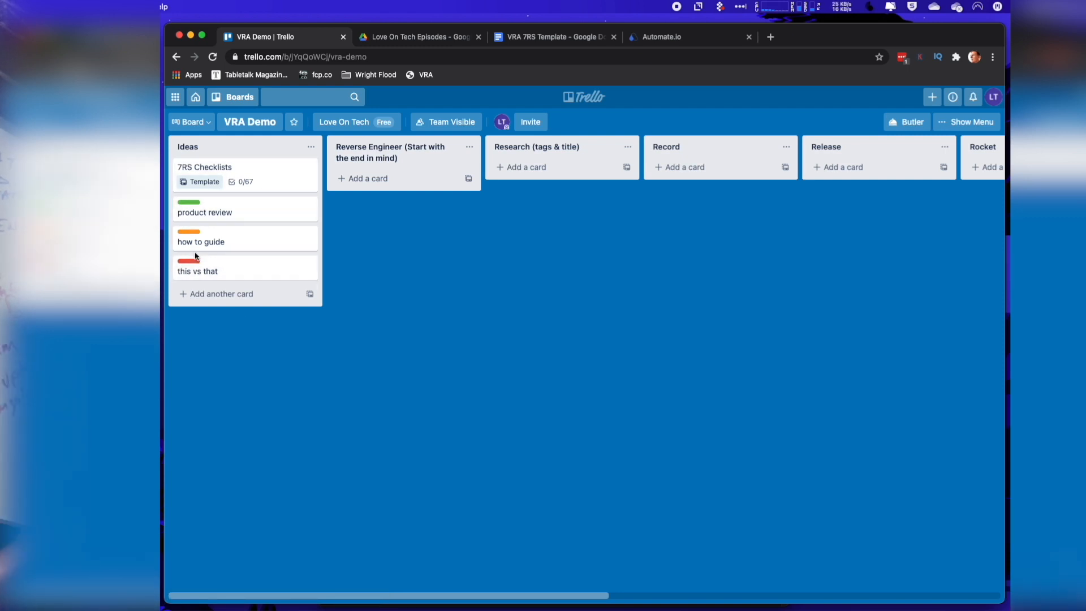
- Attach the Google Drive document "Idea - February 9, 2021" to the "product review" card
left_click(233, 215)
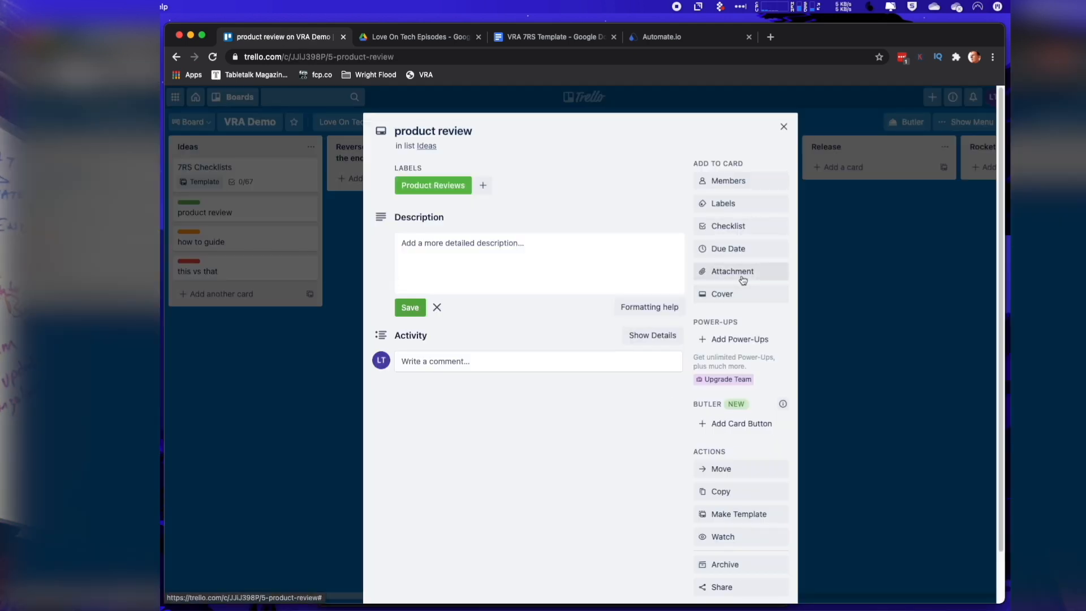
left_click(741, 276)
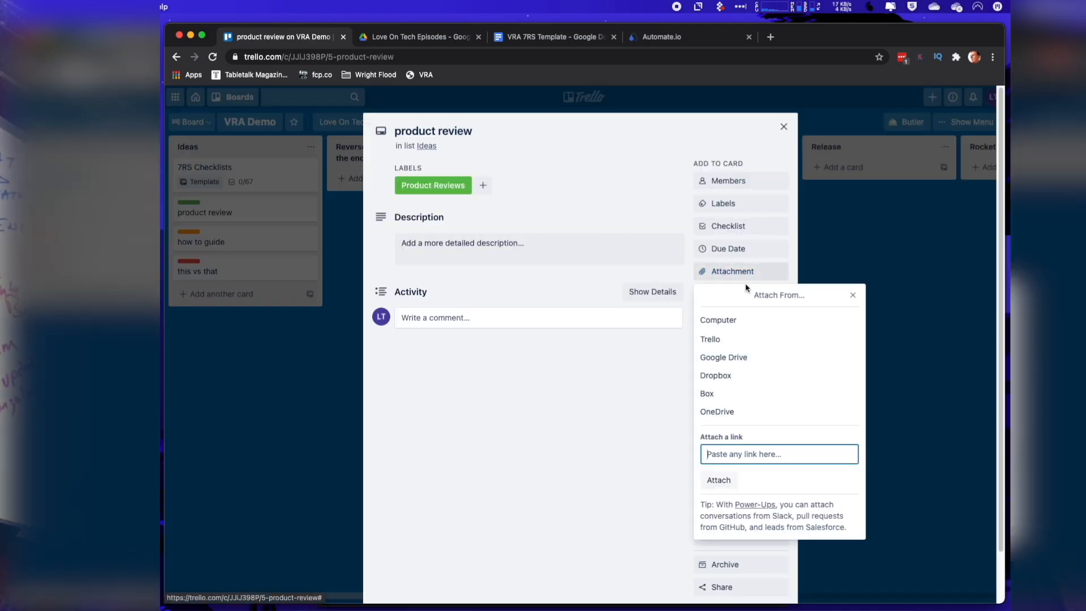
left_click(751, 362)
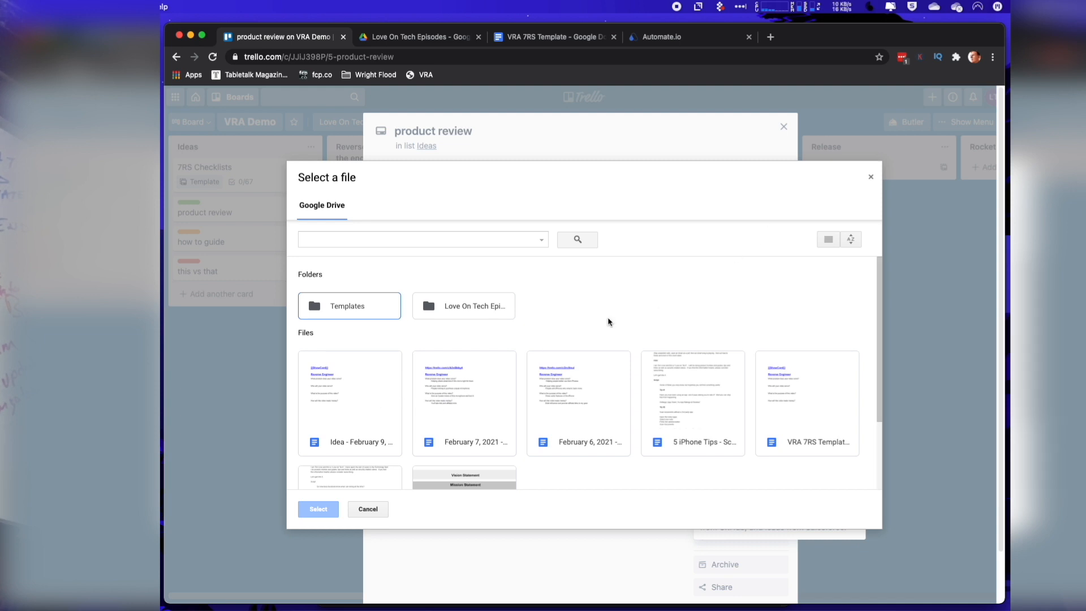
scroll(599, 417, "down", 1)
left_click(339, 412)
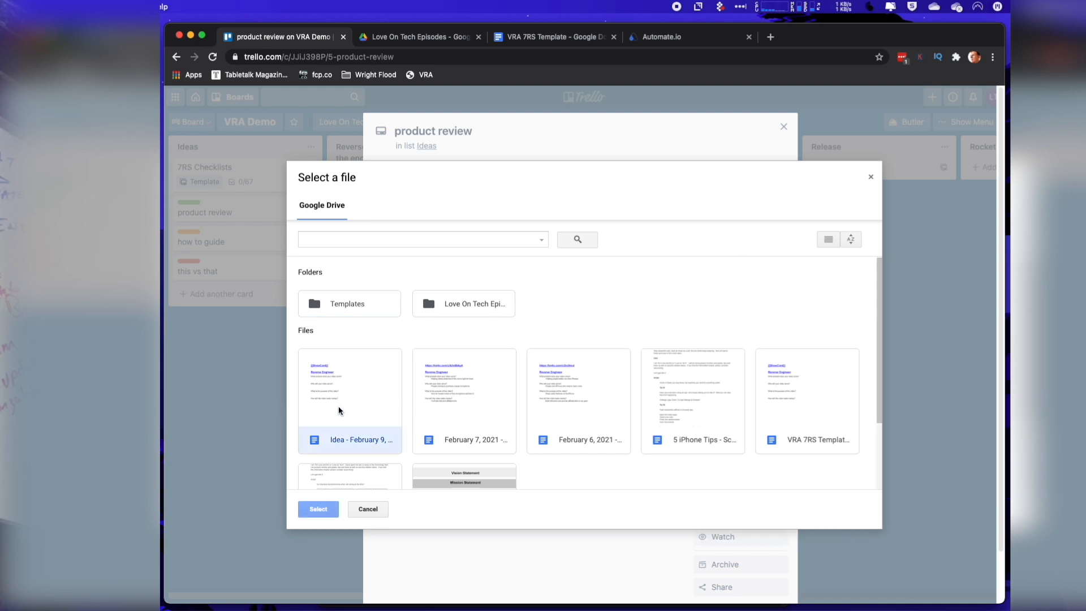
left_click(316, 511)
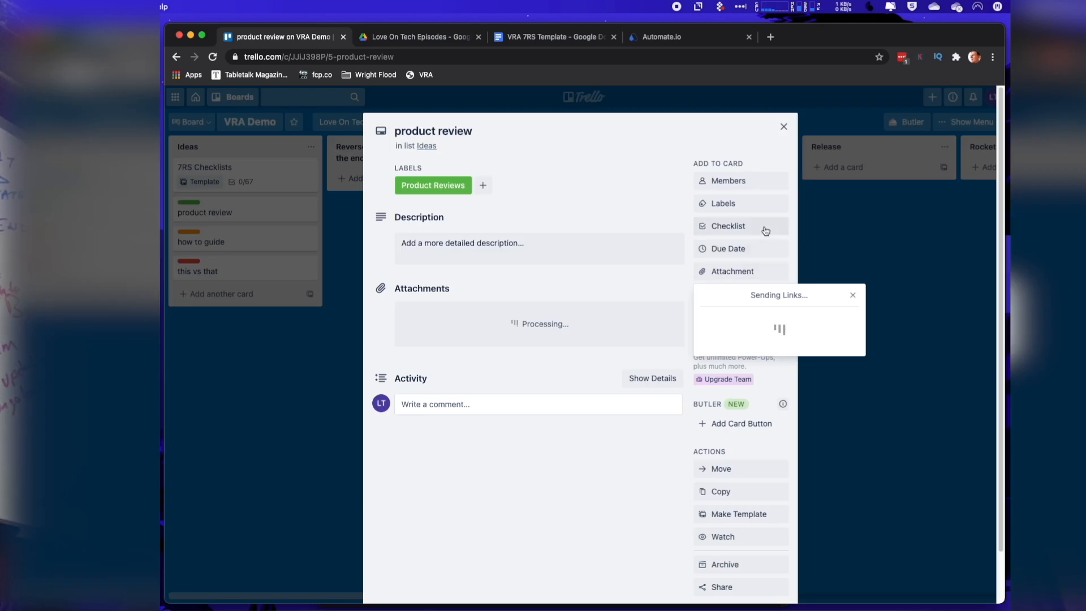
left_click(767, 272)
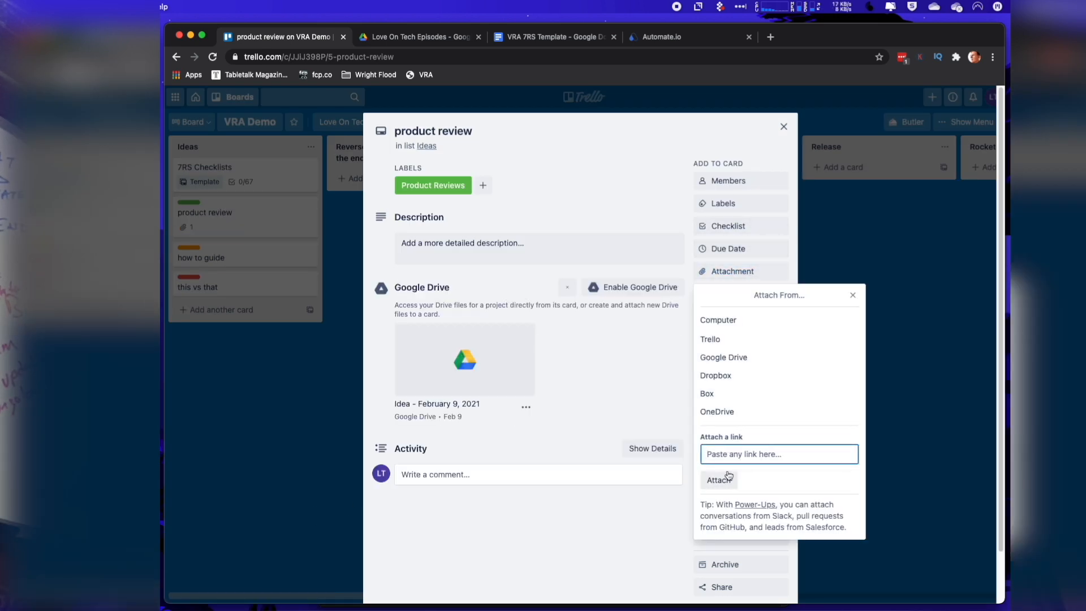
type("www.a")
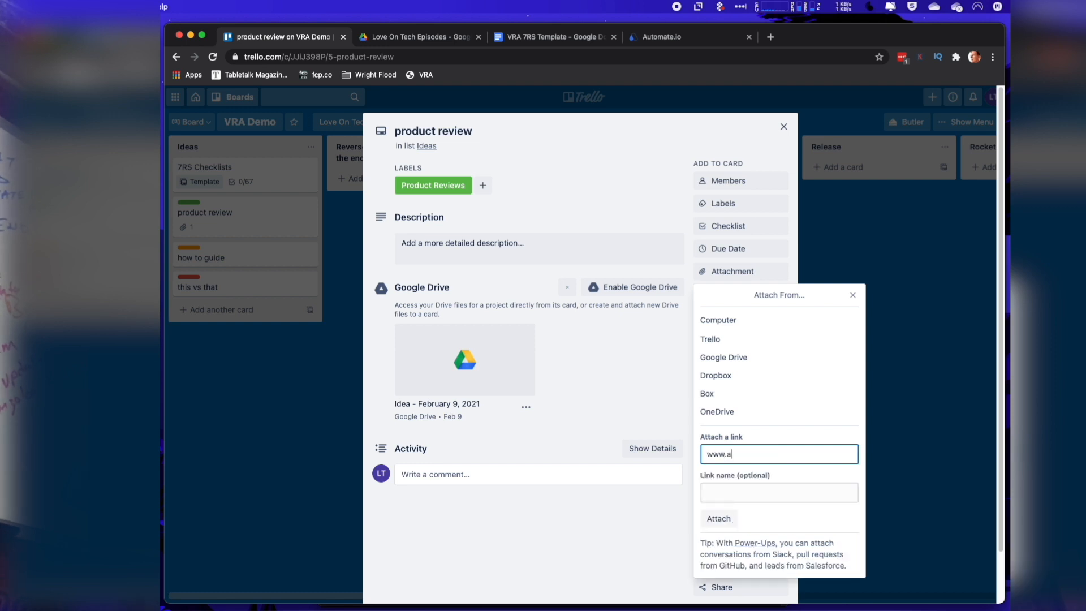
type("n.com")
key("Tab")
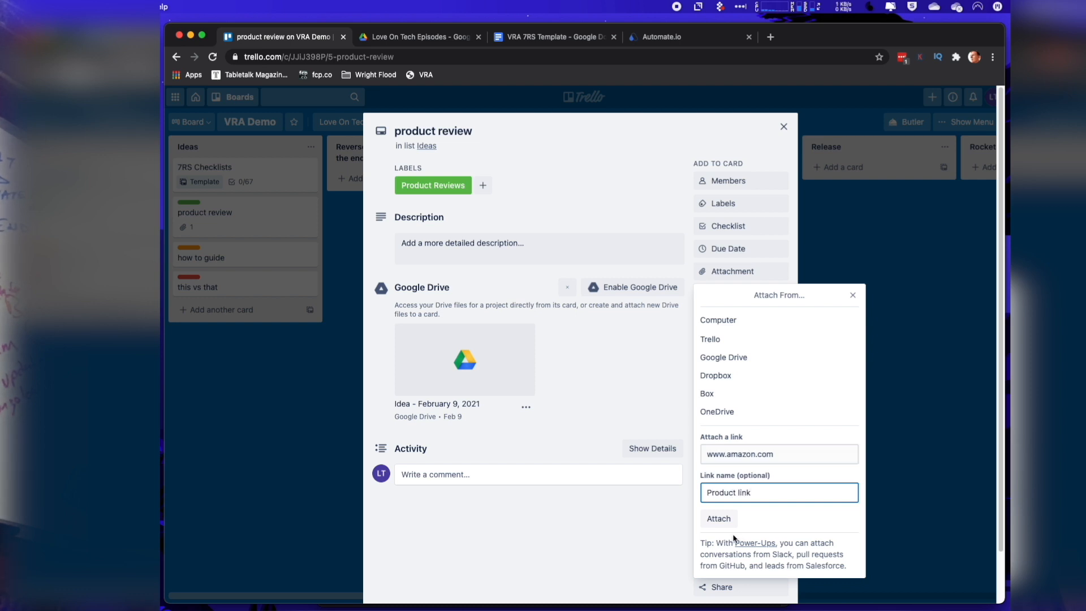
left_click(723, 521)
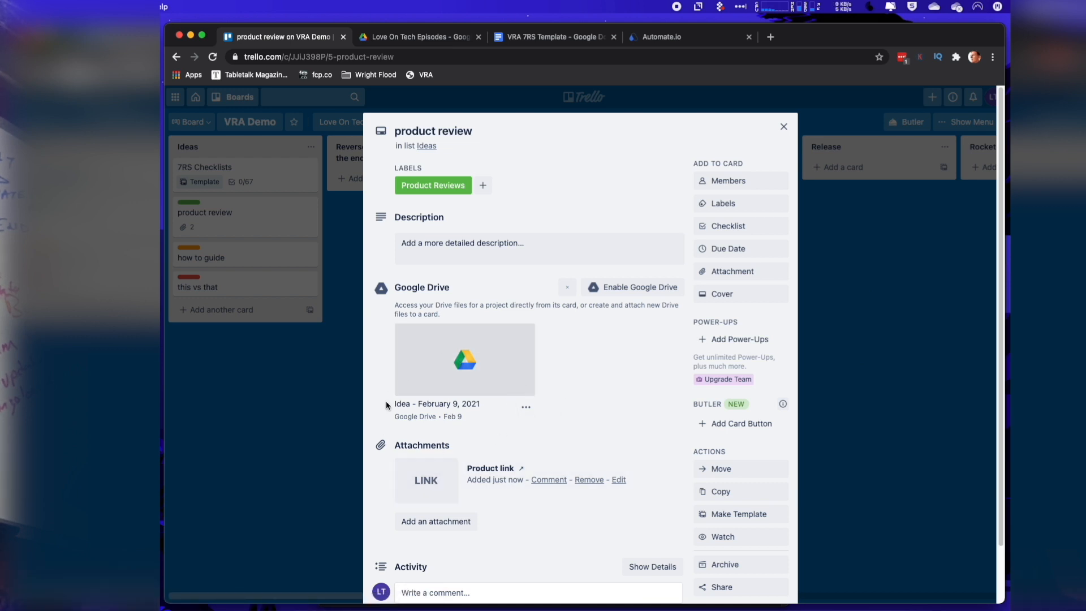
scroll(465, 471, "down", 2)
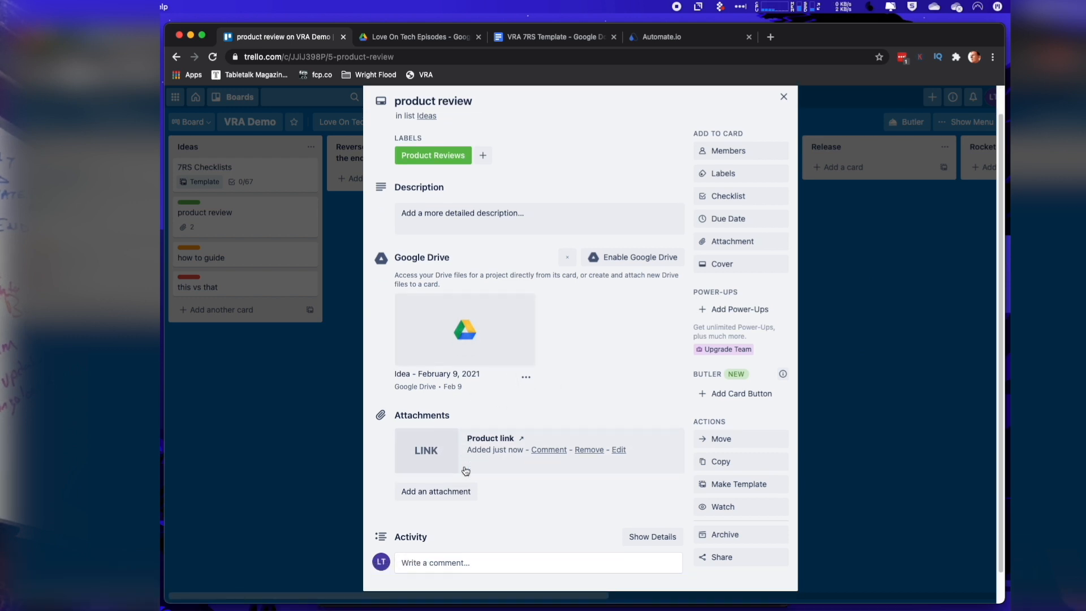
scroll(462, 466, "up", 2)
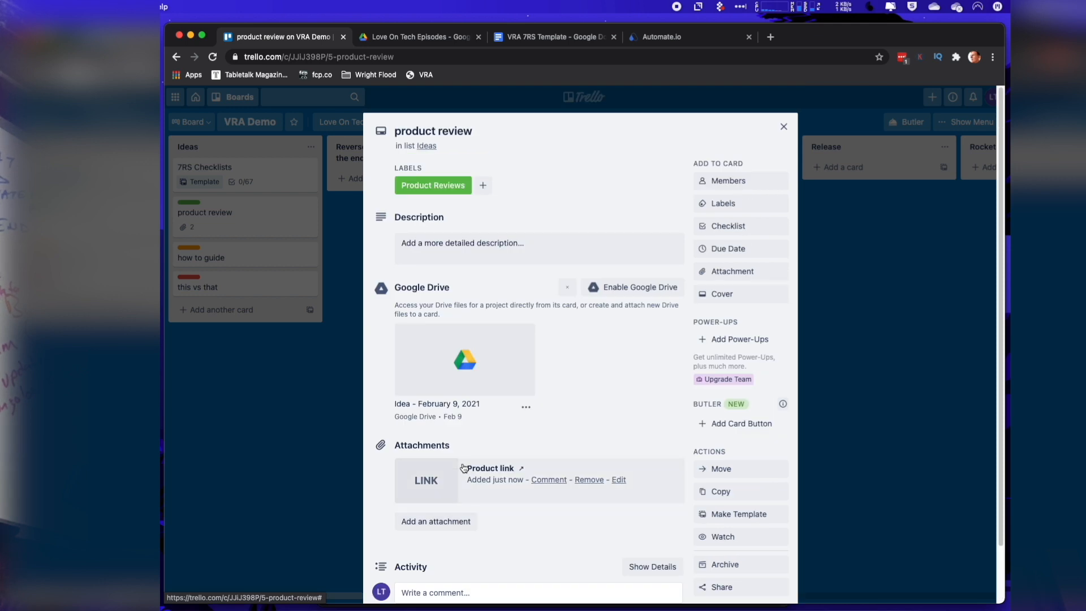
left_click(784, 128)
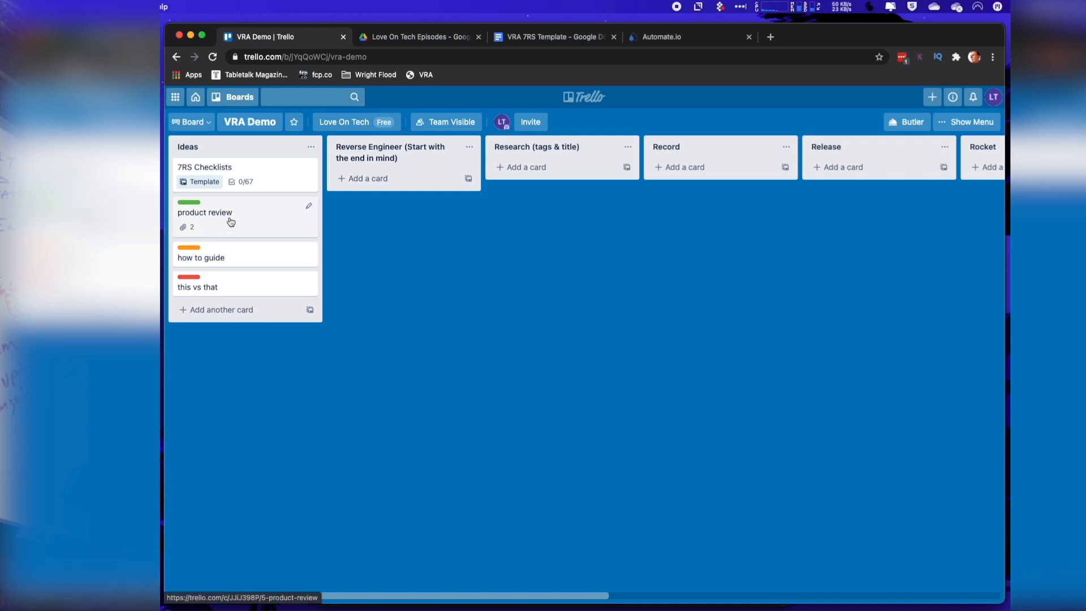
- Move the "product review" card to the Reverse Engineer list and open it at its Reverse Engineer checklist
left_click_drag(232, 222, 387, 196)
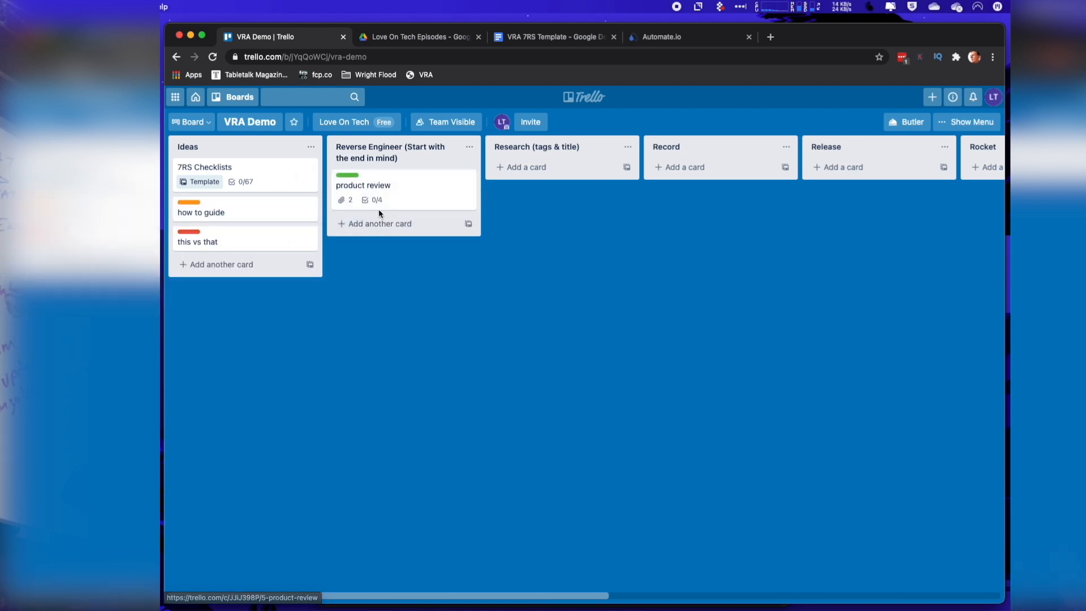
left_click(407, 190)
scroll(552, 356, "down", 5)
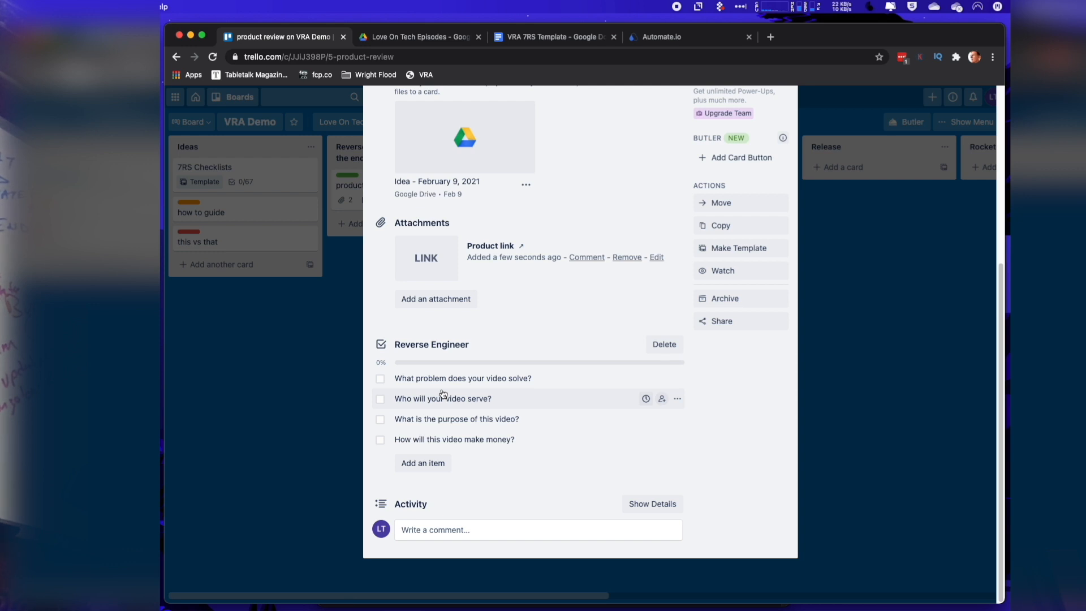
- Review the Automate.io email bot and the Release section of the VRA 7RS Template document
left_click(678, 38)
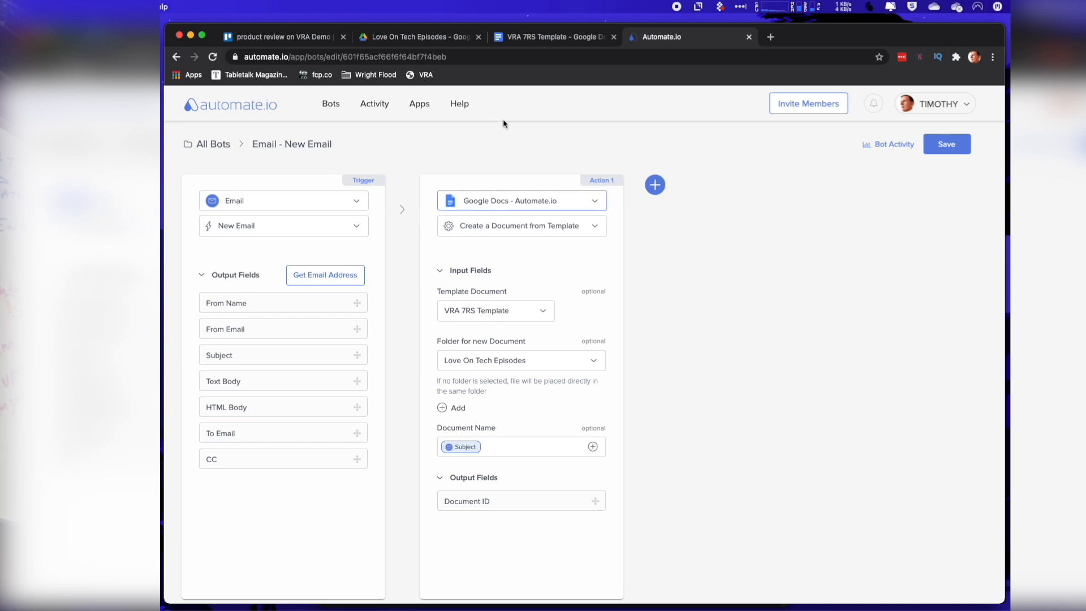
left_click(540, 37)
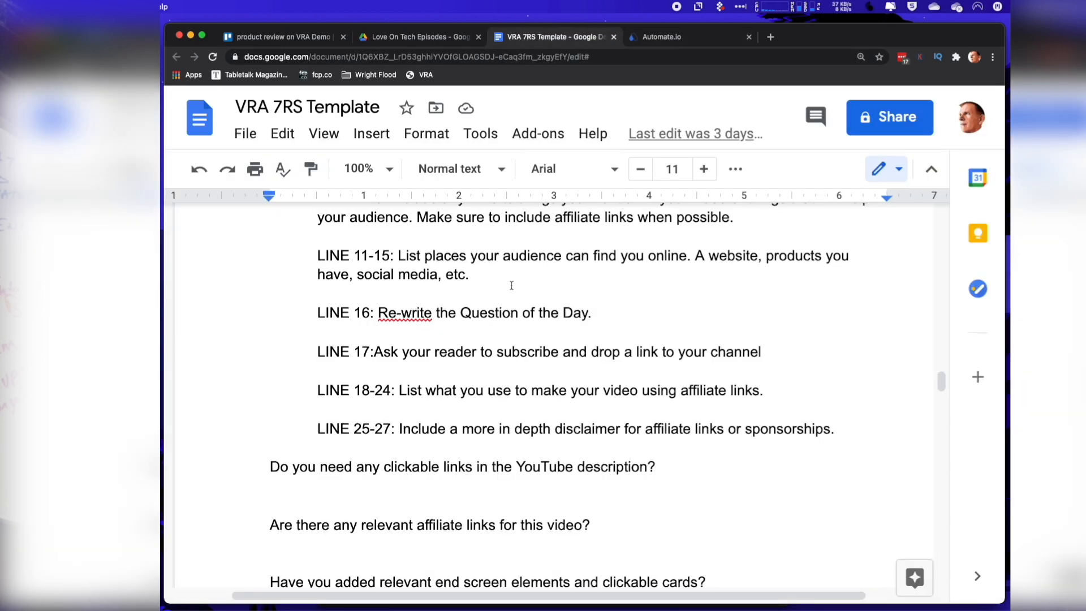
scroll(512, 284, "down", 10)
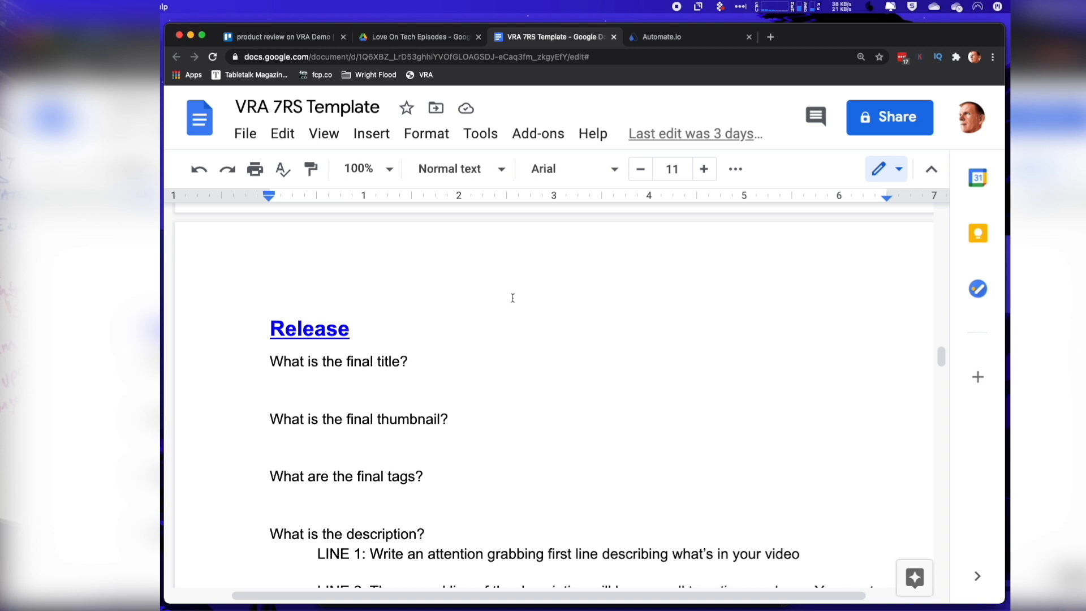
scroll(513, 298, "down", 3)
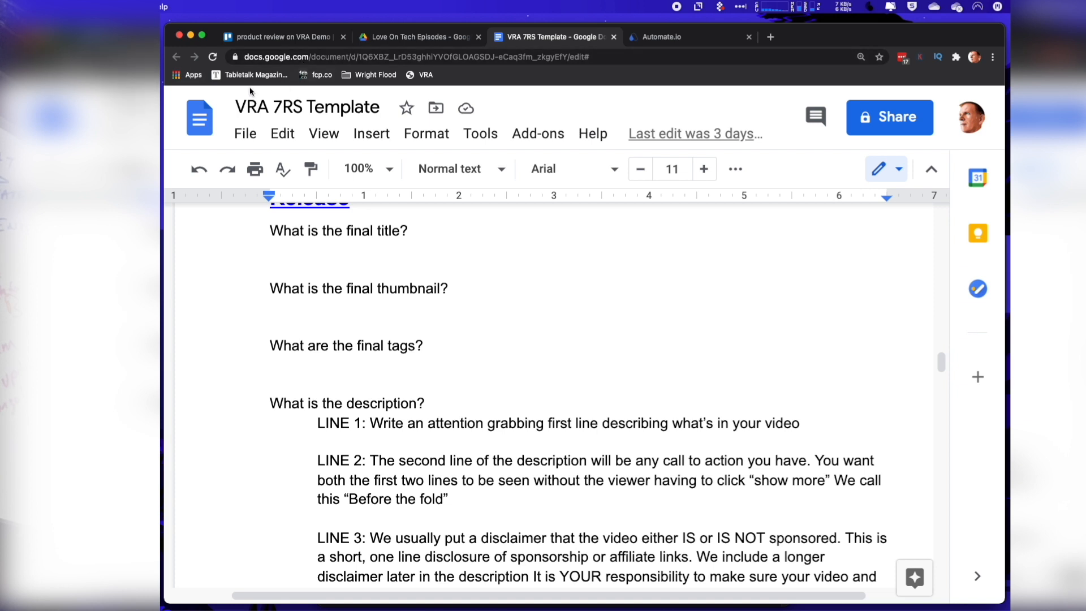
- Go from Google Docs to Google Drive and open the "Love On Tech Episodes" folder
left_click(199, 117)
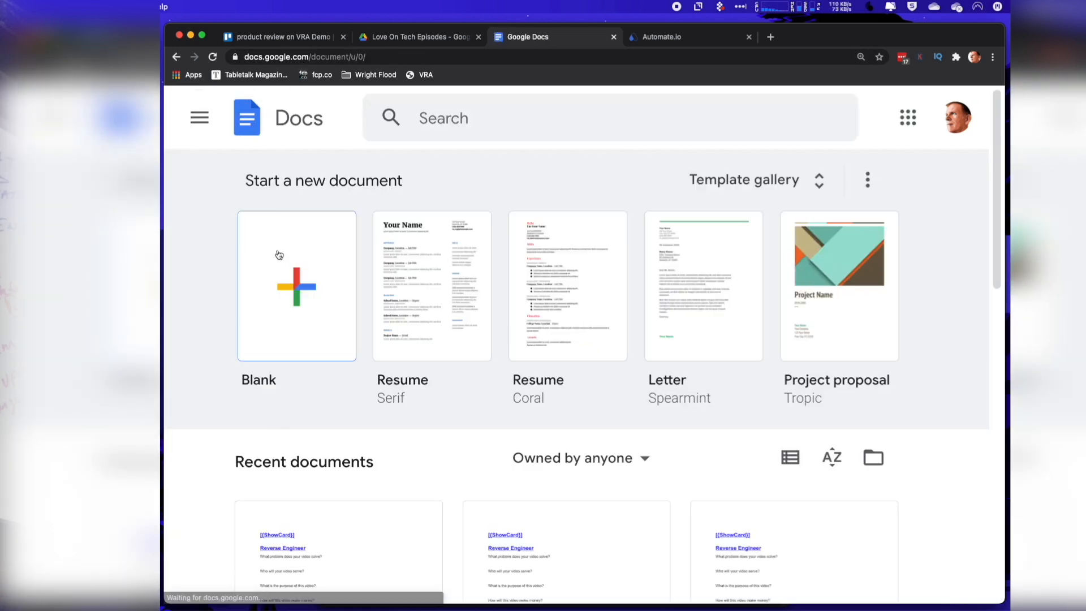
left_click(201, 119)
left_click(251, 467)
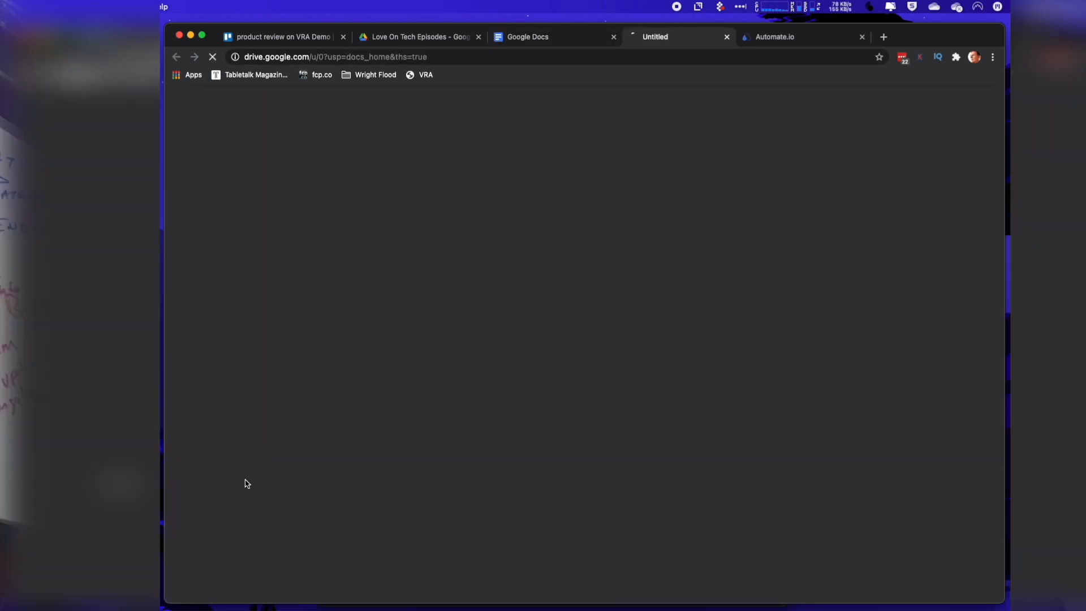
double_click(356, 365)
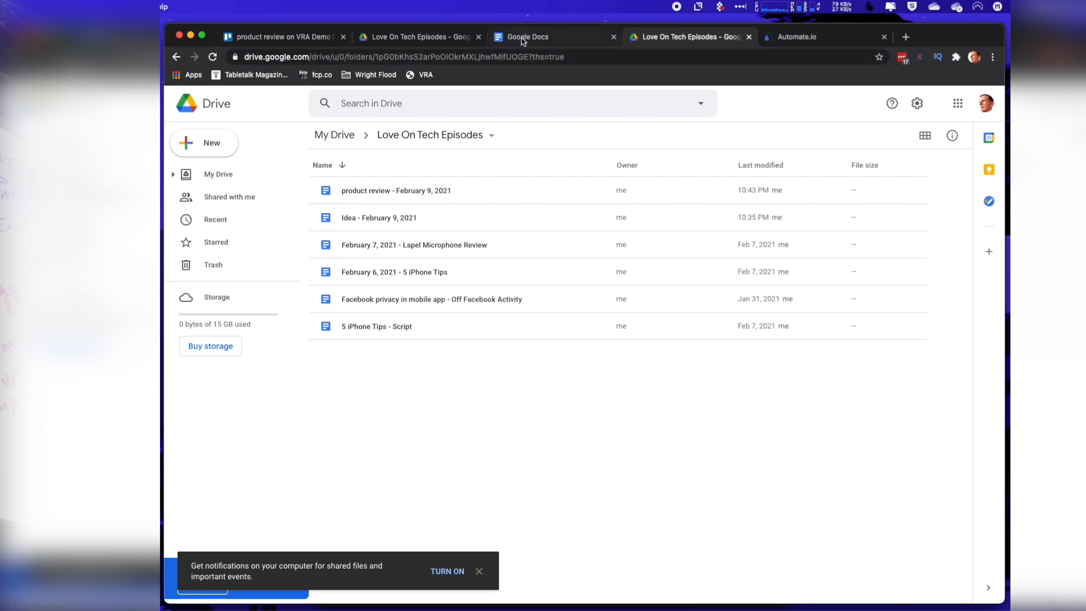
- Open the "product review - February 9, 2021" document from the Love On Tech Episodes folder and look through its questions
left_click(283, 37)
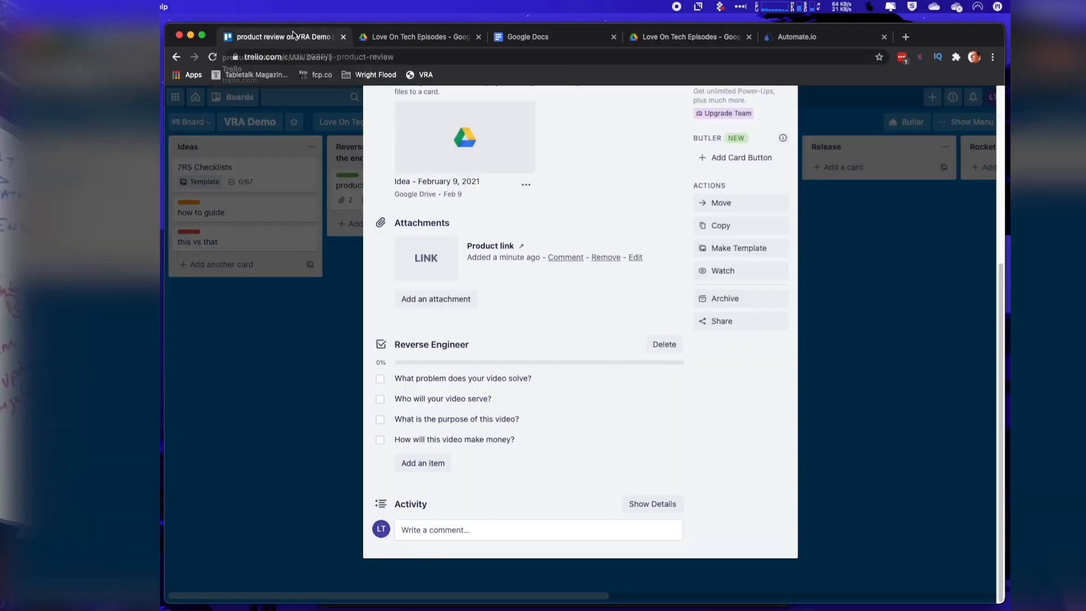
scroll(508, 219, "up", 3)
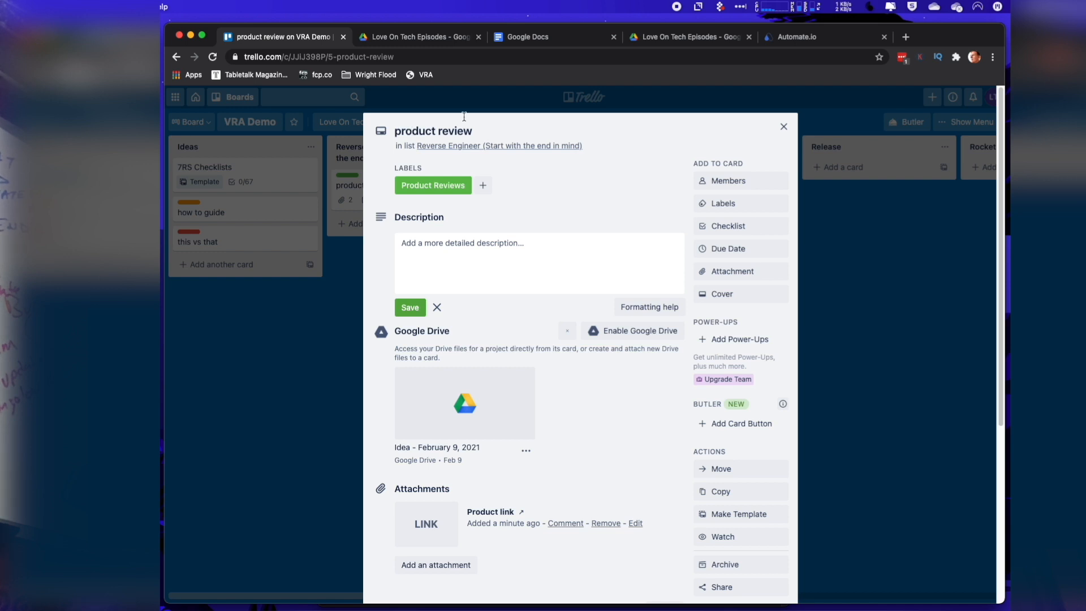
left_click(437, 39)
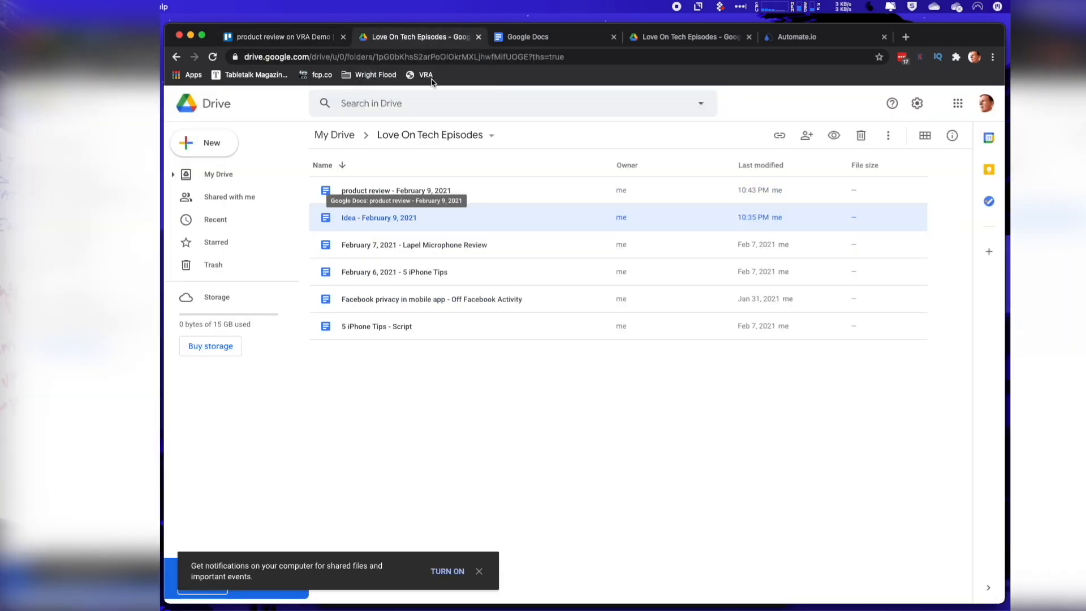
double_click(432, 191)
scroll(509, 385, "down", 15)
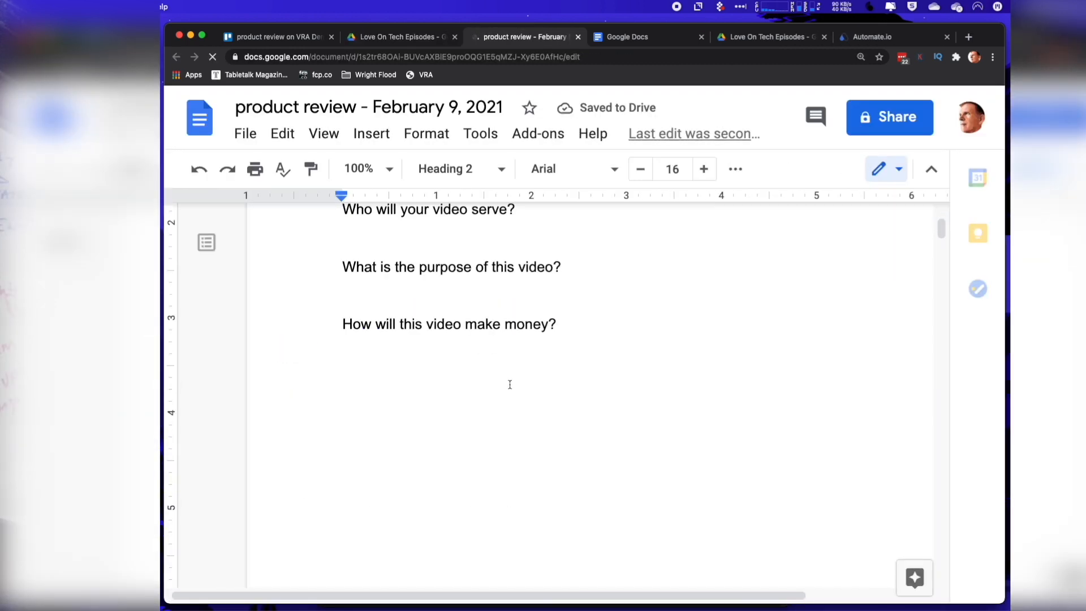
scroll(509, 385, "up", 15)
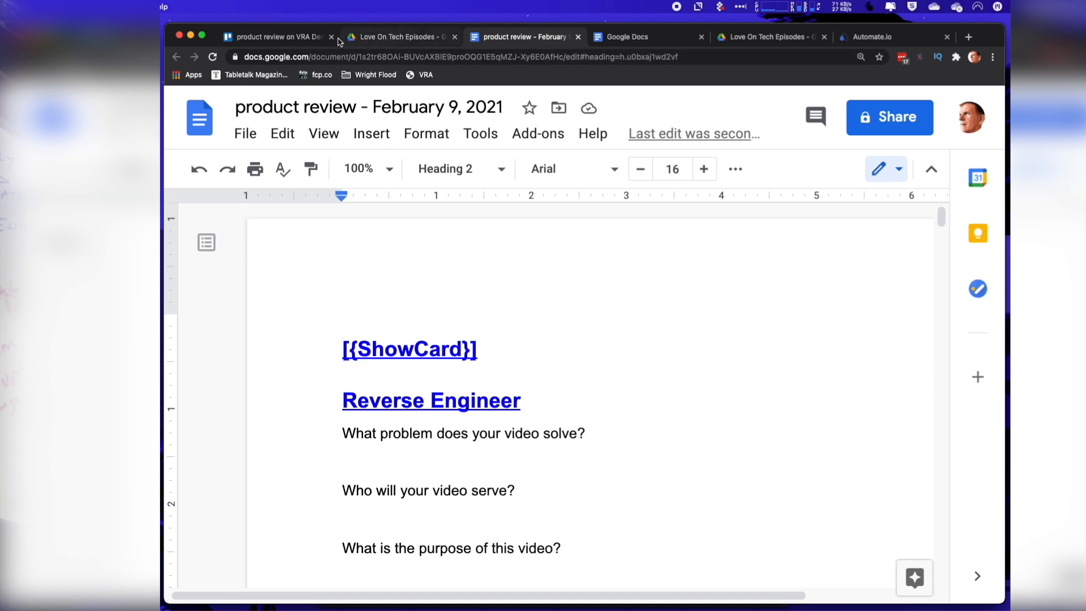
- Copy the share link of the "product review" card in Trello
left_click(276, 37)
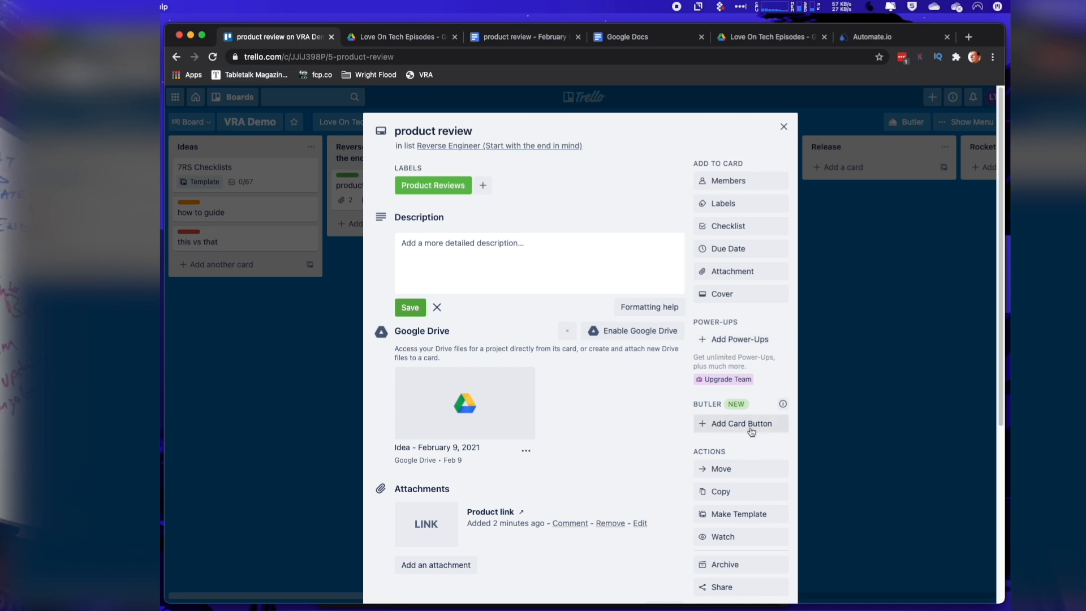
scroll(755, 427, "down", 3)
left_click(735, 464)
key("super+c")
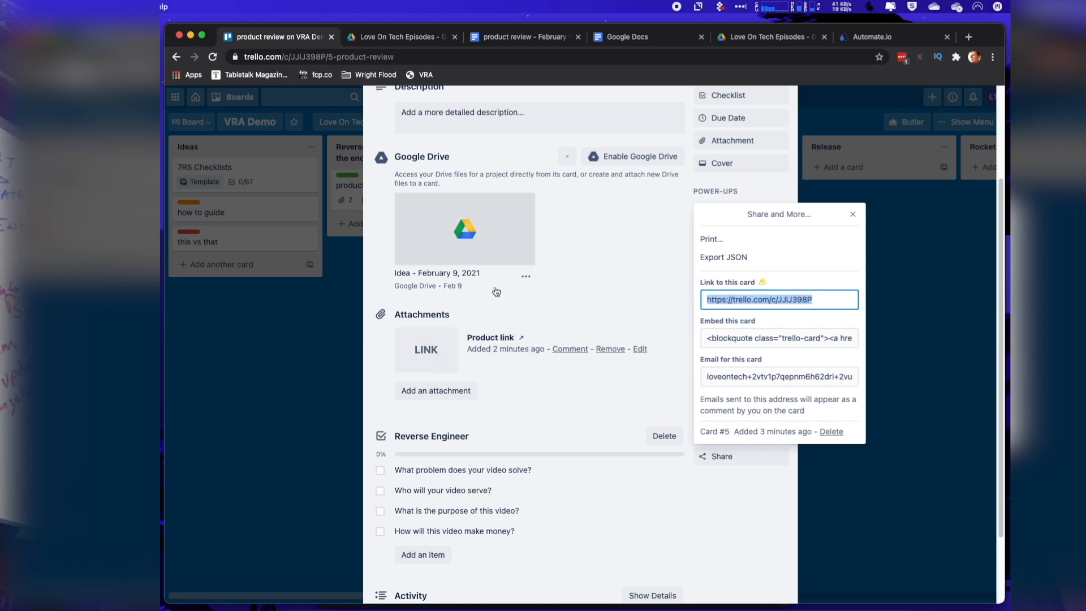
scroll(516, 280, "up", 3)
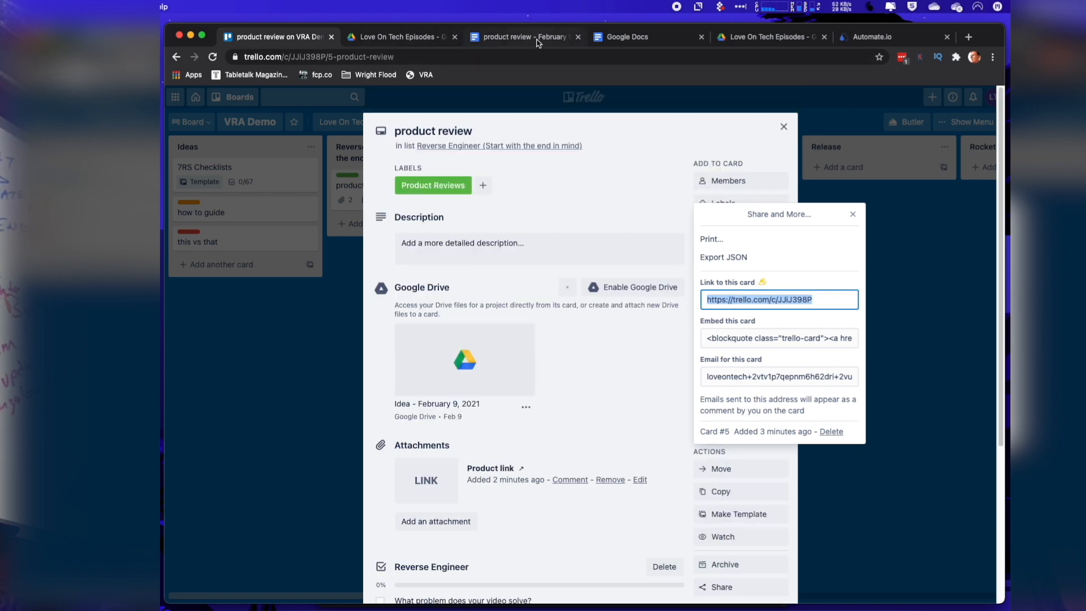
- Replace the [{ShowCard}] placeholder in the "product review - February 9, 2021" document with the copied card link
left_click(538, 41)
left_click_drag(484, 354, 269, 342)
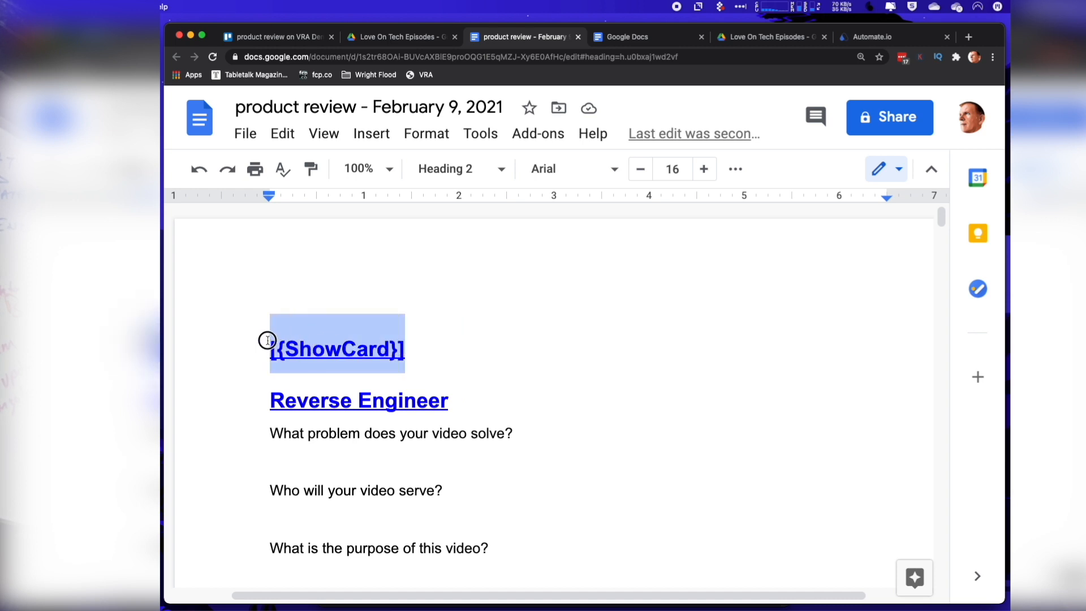
key("super+v")
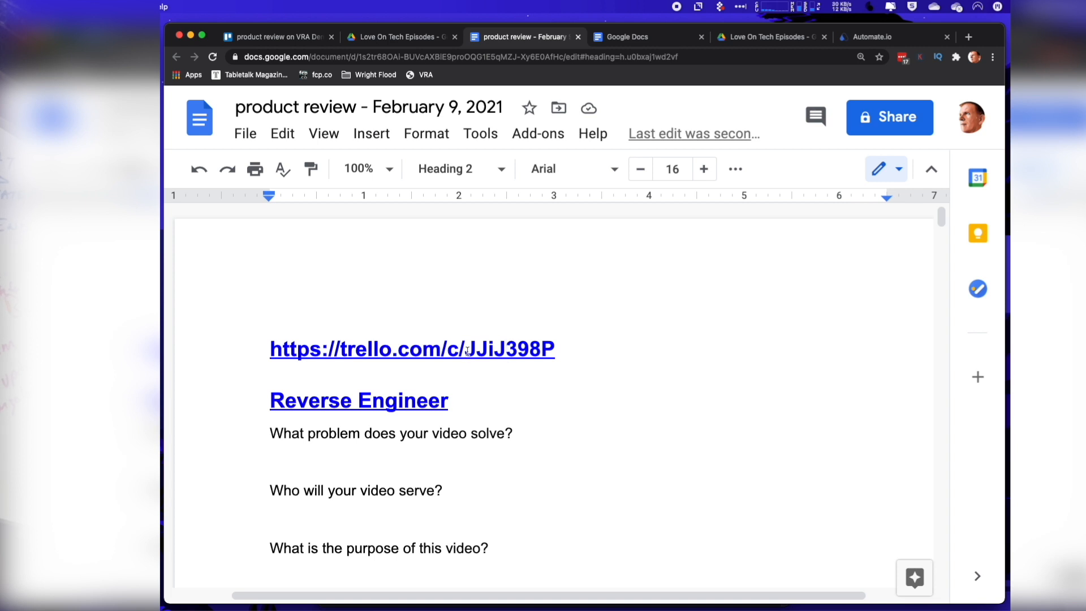
- Close the card's sharing options in Trello and review the Reverse Engineer questions in the "product review - February 9, 2021" document
left_click(274, 37)
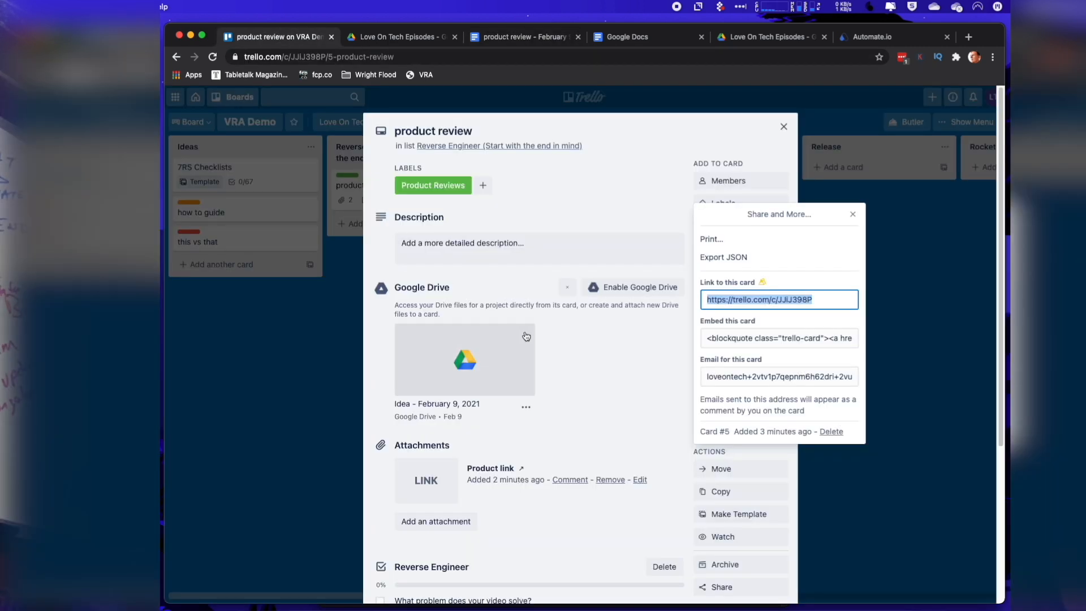
left_click(616, 393)
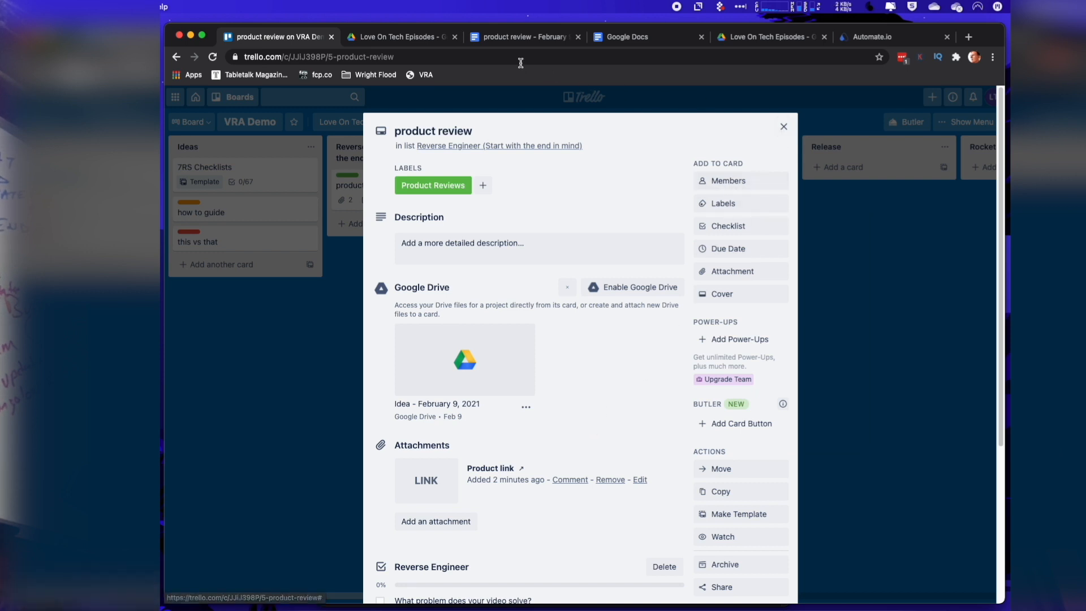
left_click(520, 44)
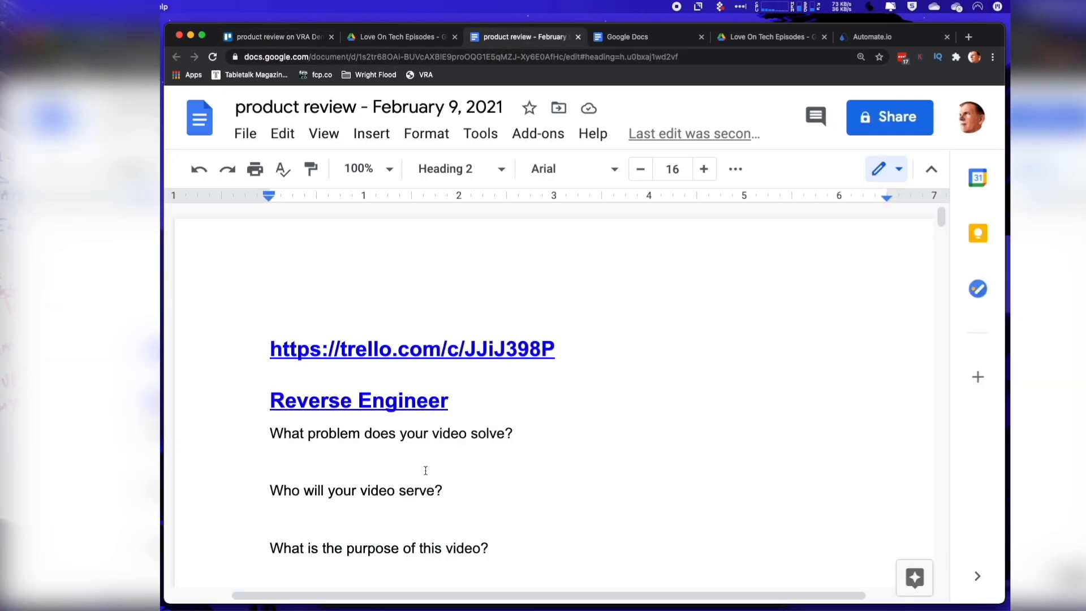
scroll(426, 471, "down", 3)
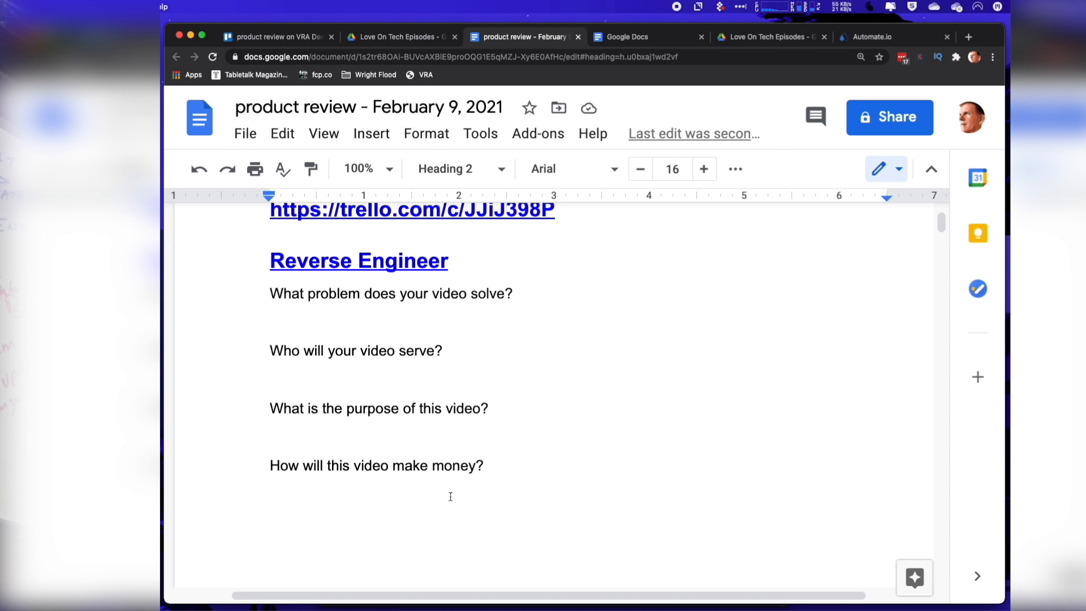
- Switch to Trello, mark all four Reverse Engineer checklist items complete on the "product review" card and close the card
left_click(397, 36)
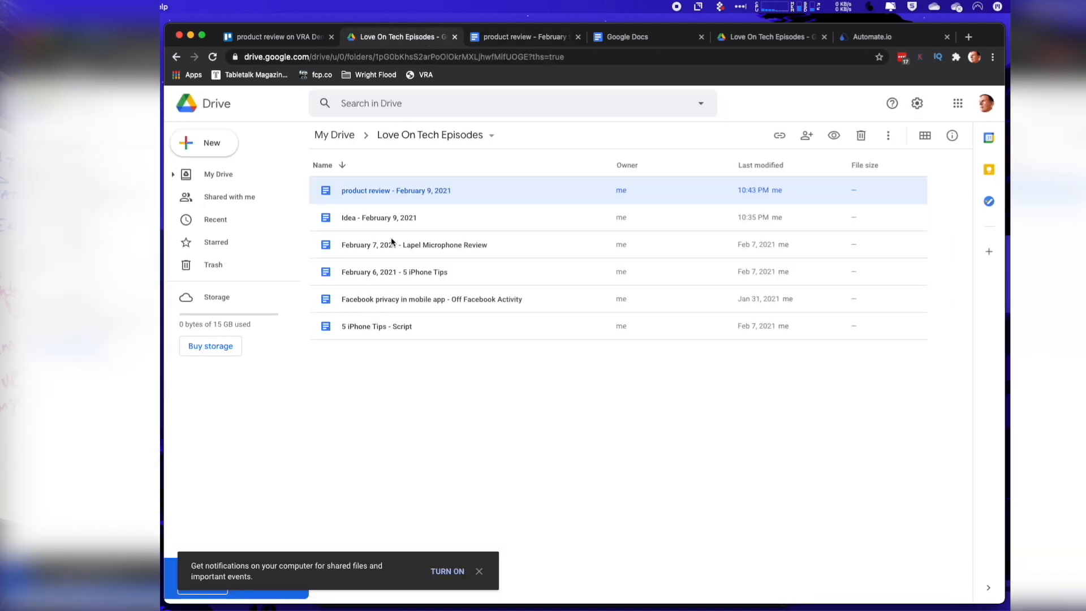
left_click(281, 44)
scroll(430, 518, "down", 4)
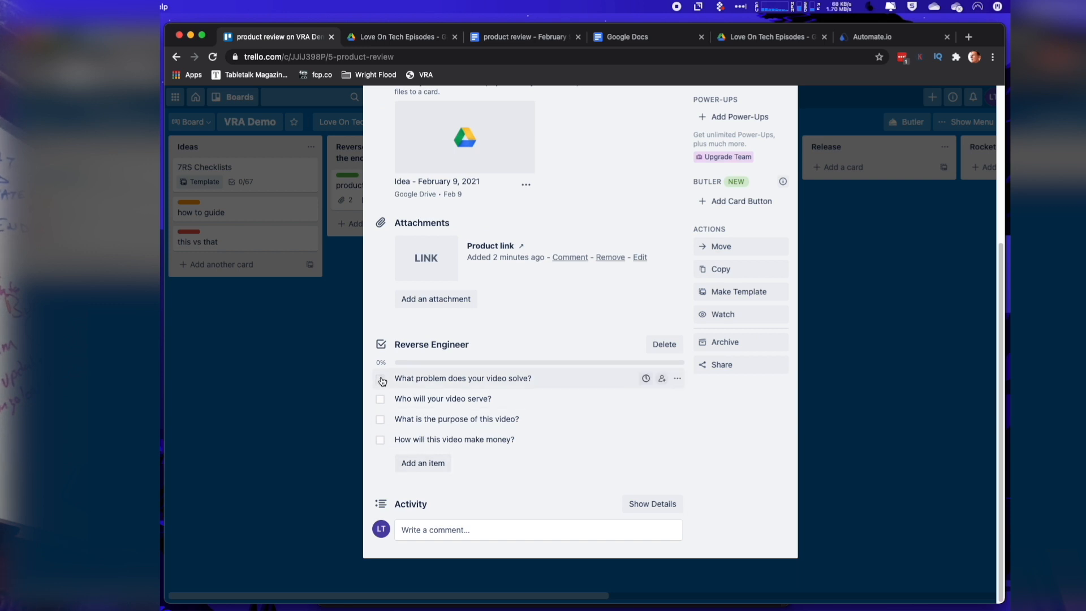
left_click(381, 379)
left_click(380, 400)
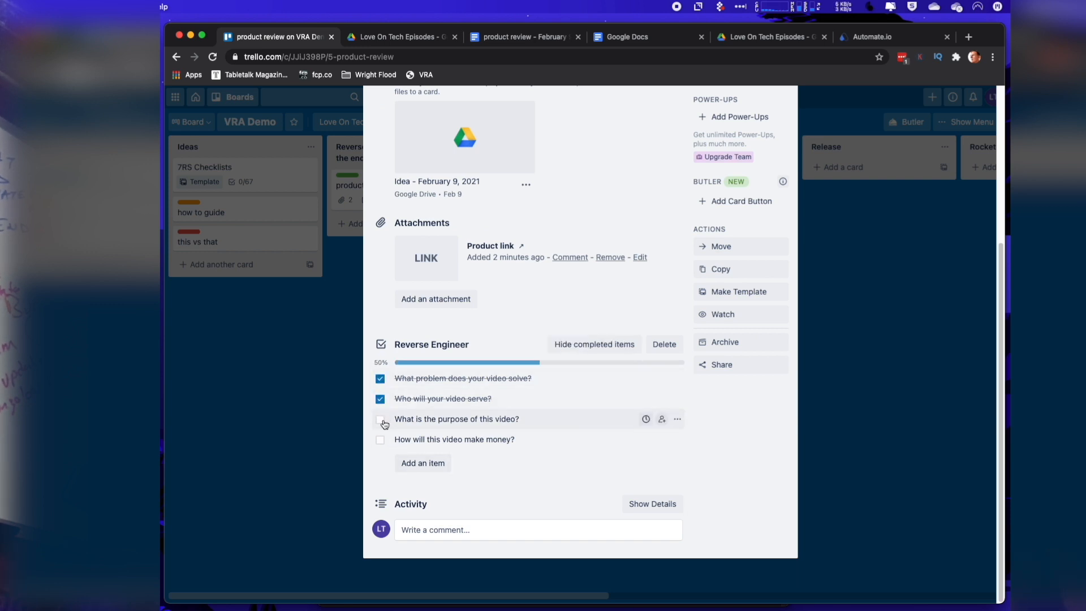
left_click(380, 422)
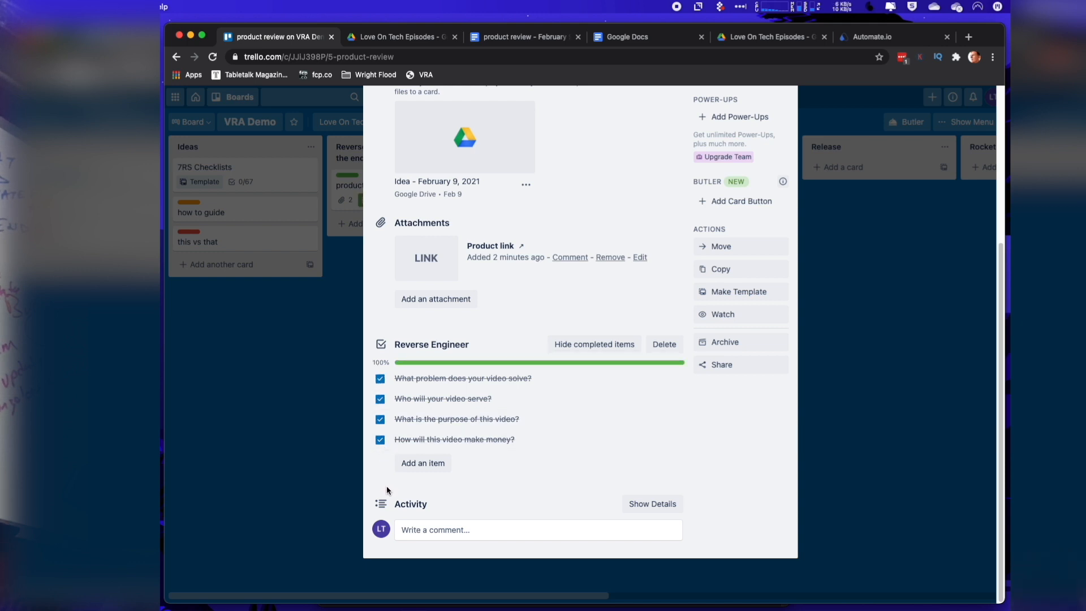
scroll(758, 170, "up", 5)
left_click(783, 127)
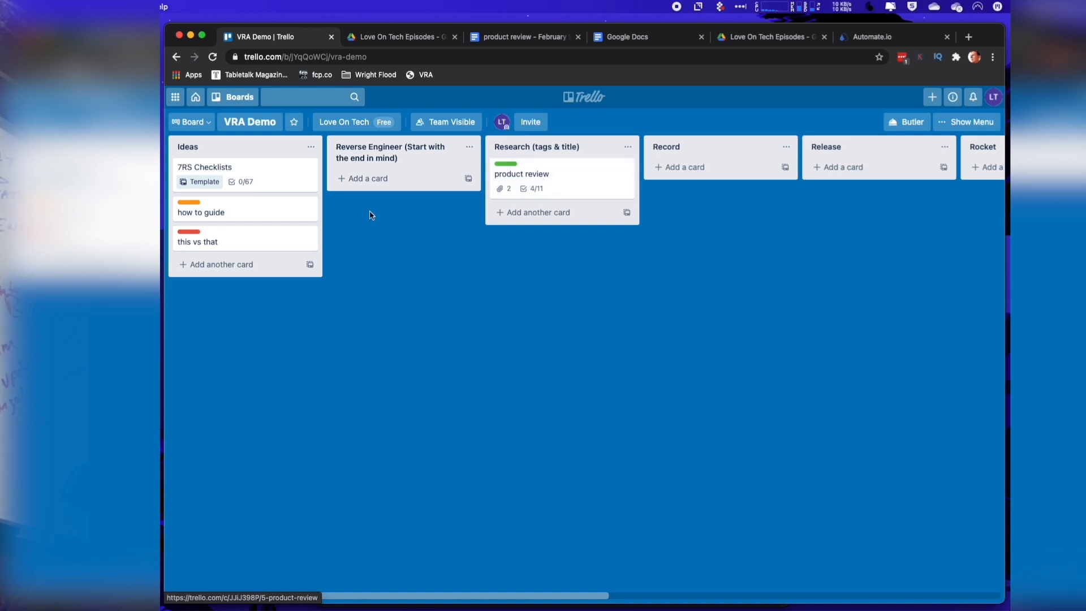
- Move the "how to guide" card to the Reverse Engineer list, then open the Love On Tech Episodes folder in Google Drive
left_click_drag(299, 214, 423, 200)
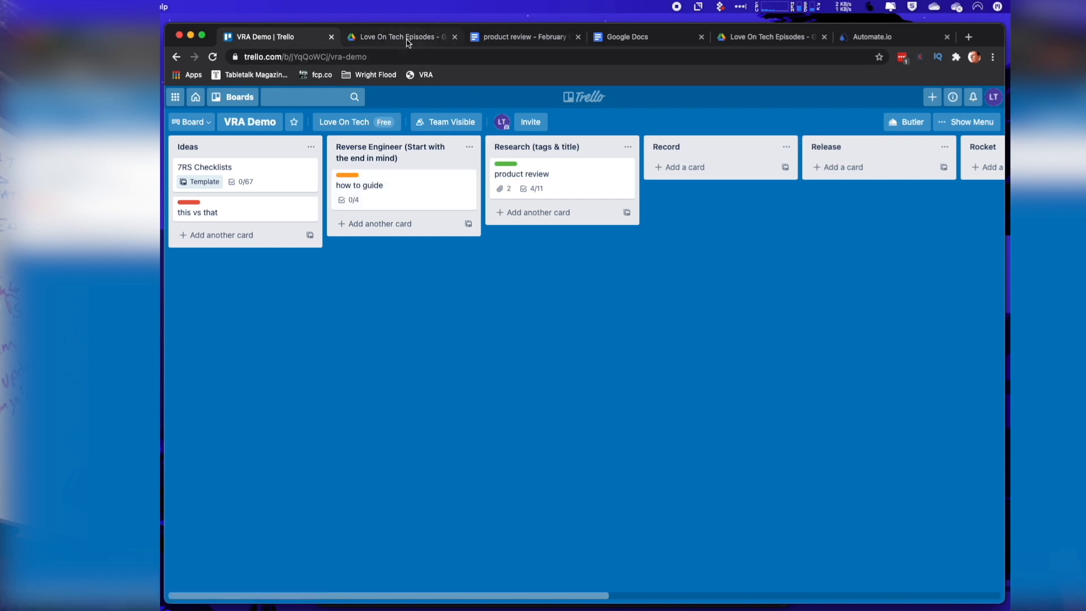
left_click(618, 40)
left_click(199, 117)
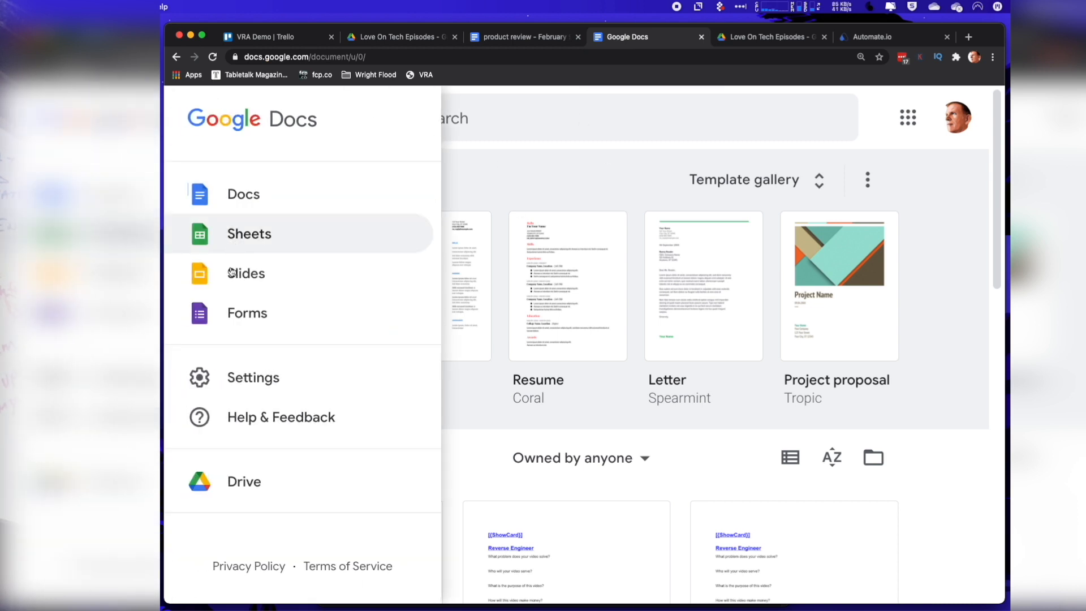
left_click(259, 480)
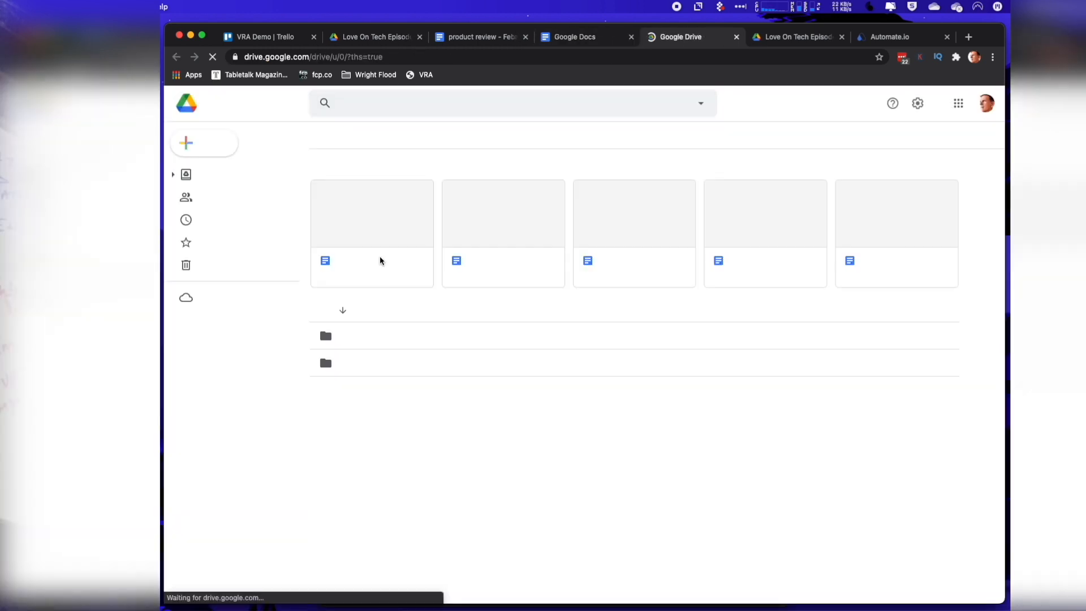
left_click(358, 367)
double_click(358, 367)
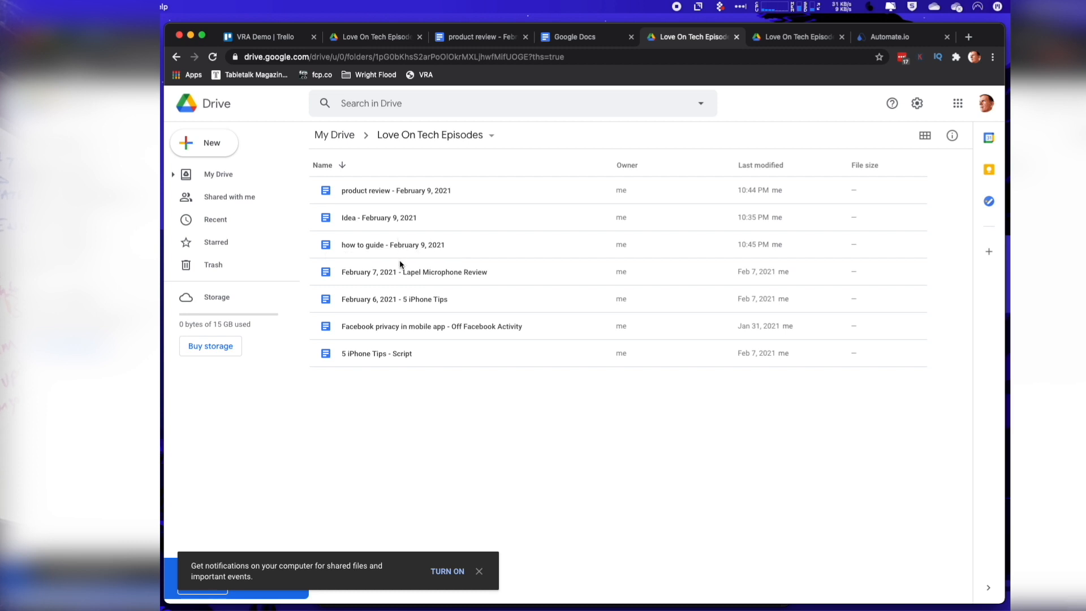
- Mark all seven Research checklist items complete on the "product review" card in Trello and close the card
left_click(482, 37)
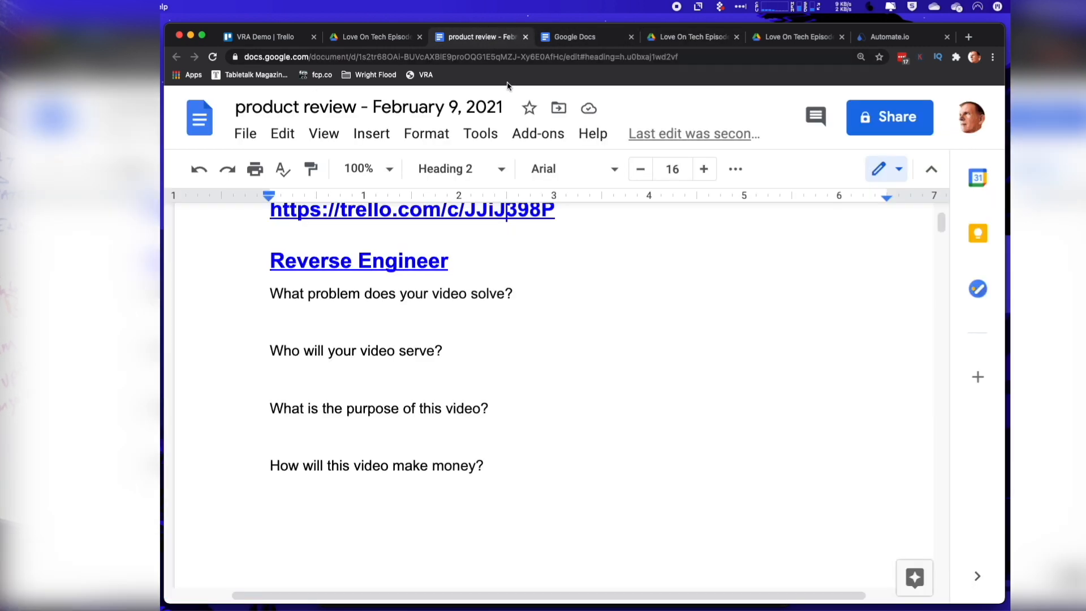
left_click(301, 41)
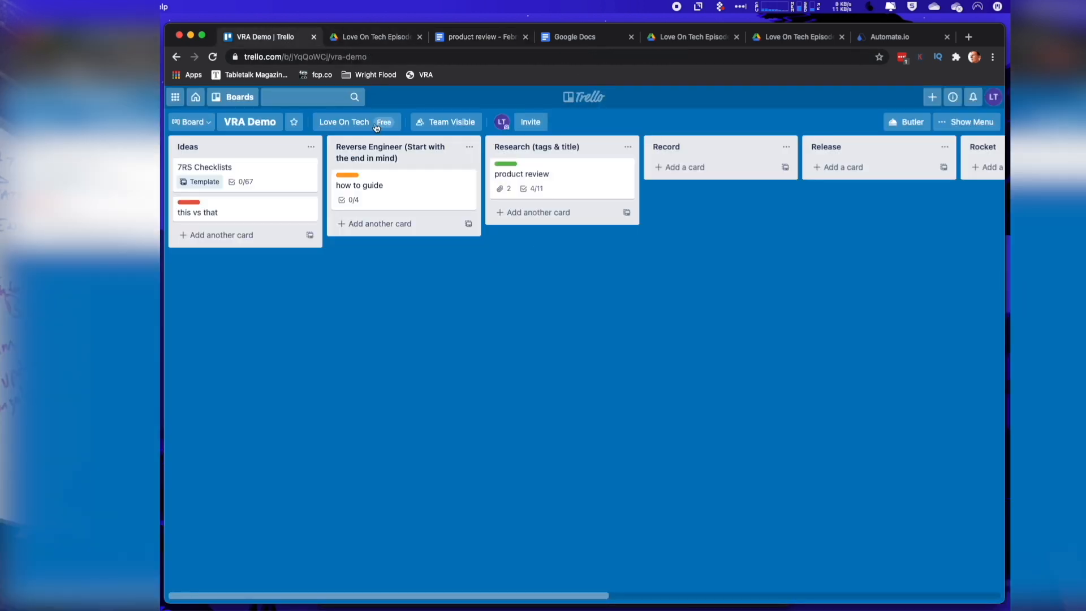
left_click(565, 181)
scroll(525, 411, "down", 10)
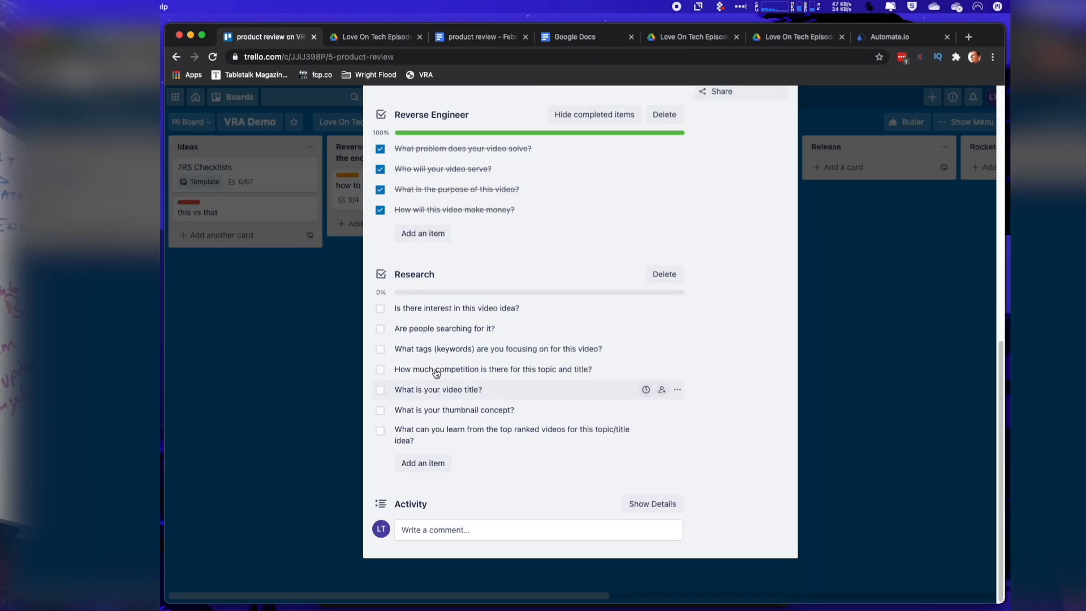
left_click(380, 351)
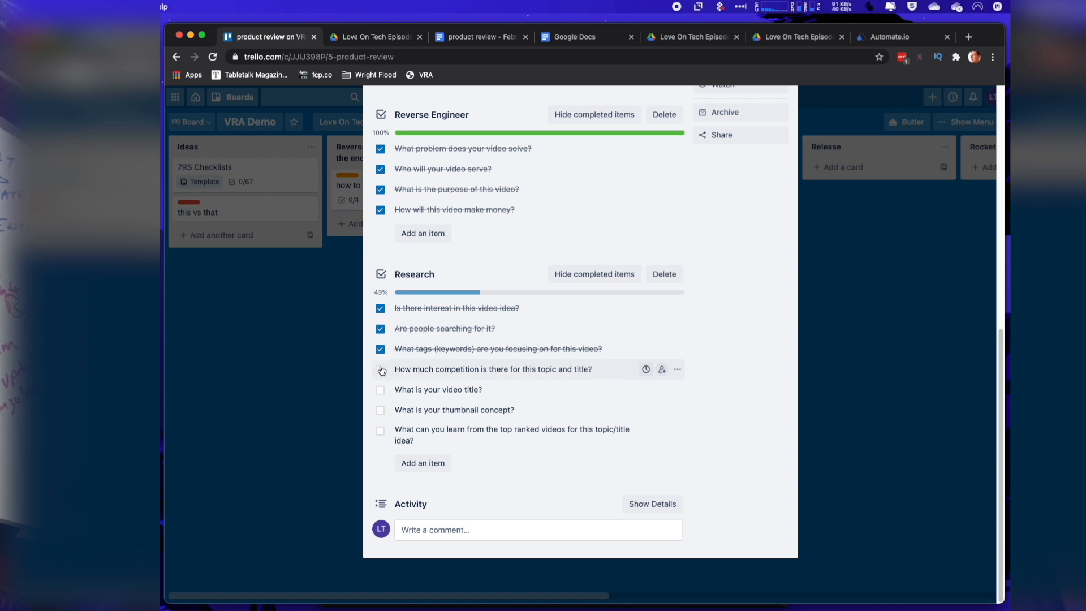
left_click(380, 370)
left_click(380, 391)
left_click(380, 415)
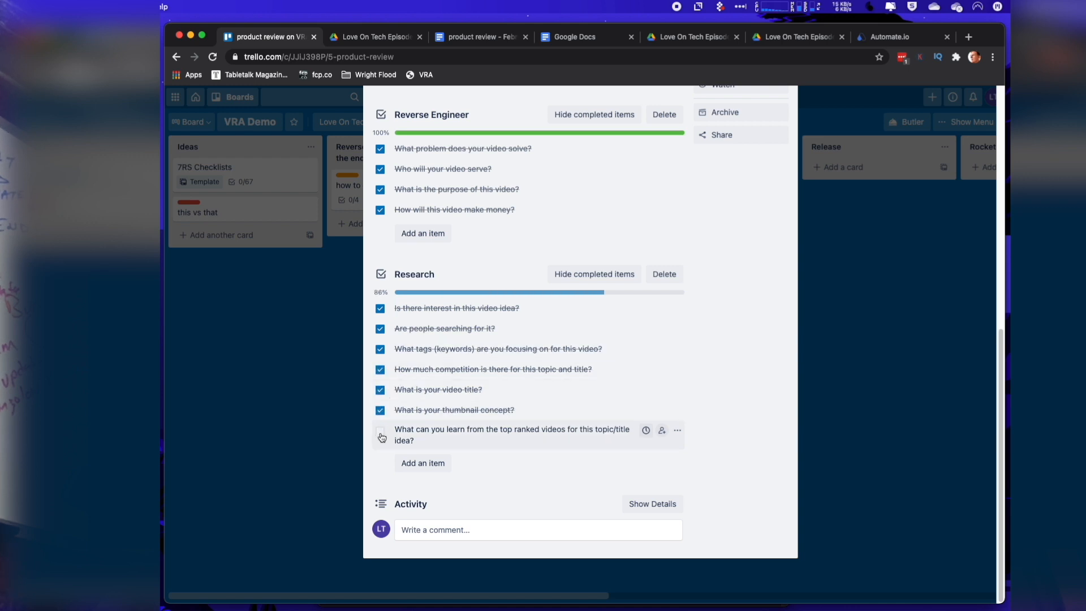
left_click(380, 431)
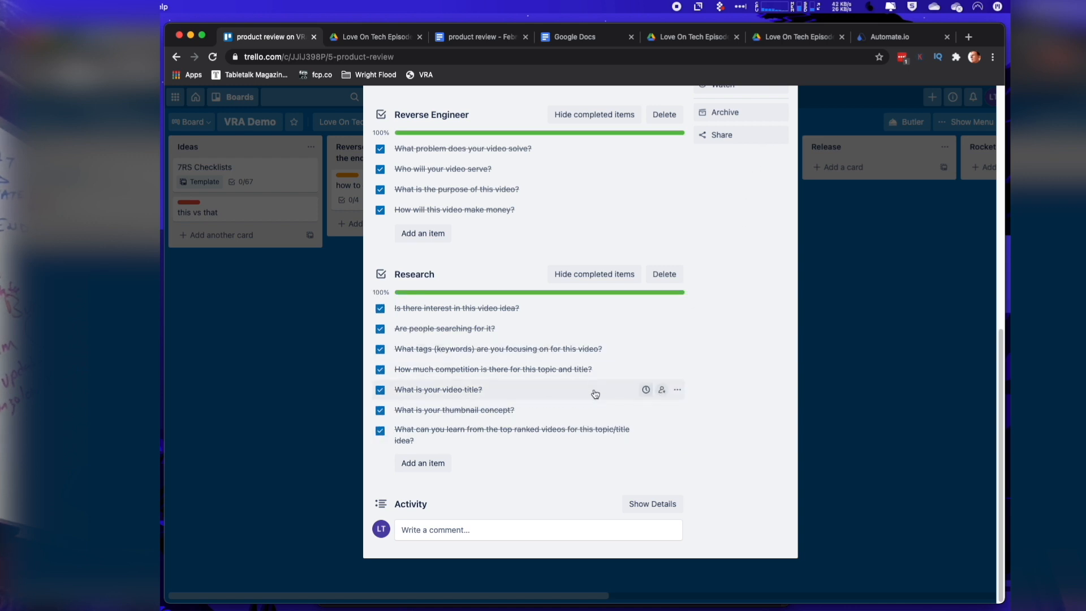
scroll(583, 411, "down", 5)
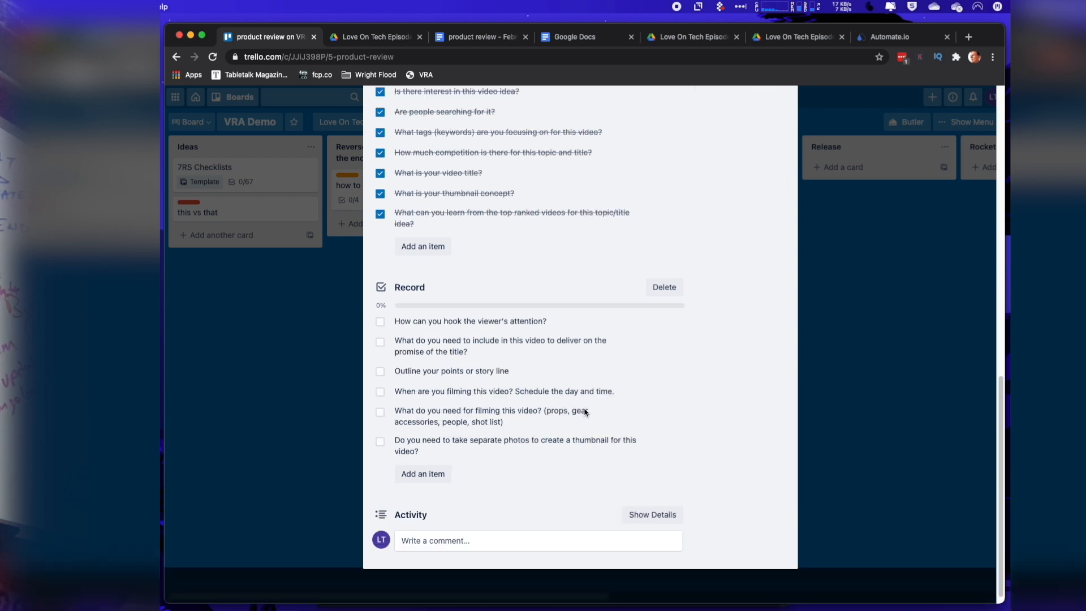
scroll(623, 442, "up", 13)
left_click(785, 126)
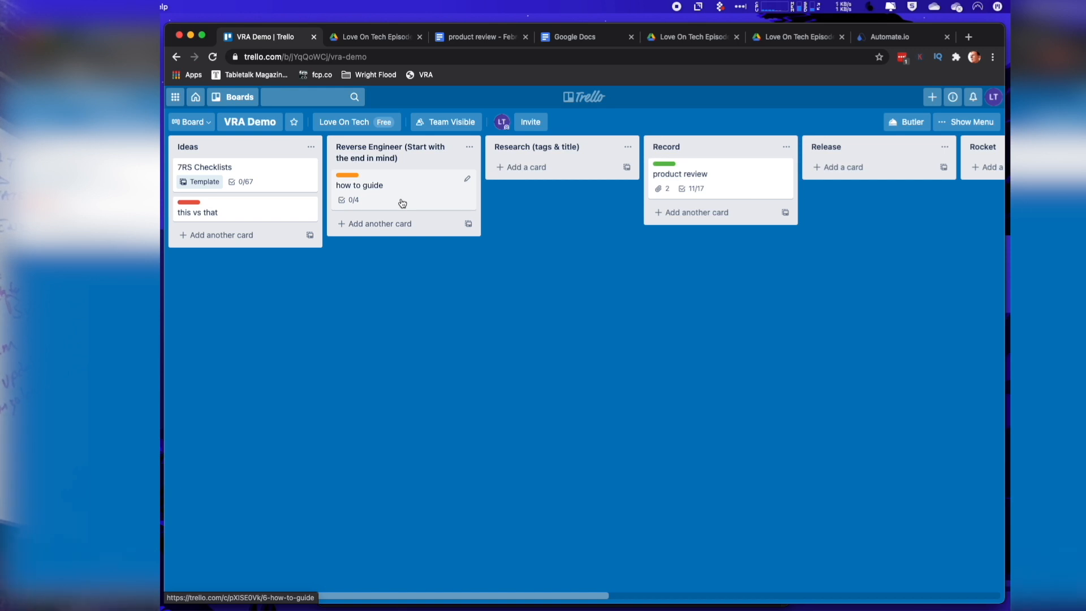
- Reopen the "product review" card in Trello and look through the Research and Record questions in the "product review - February 9, 2021" document
left_click(694, 174)
left_click(541, 257)
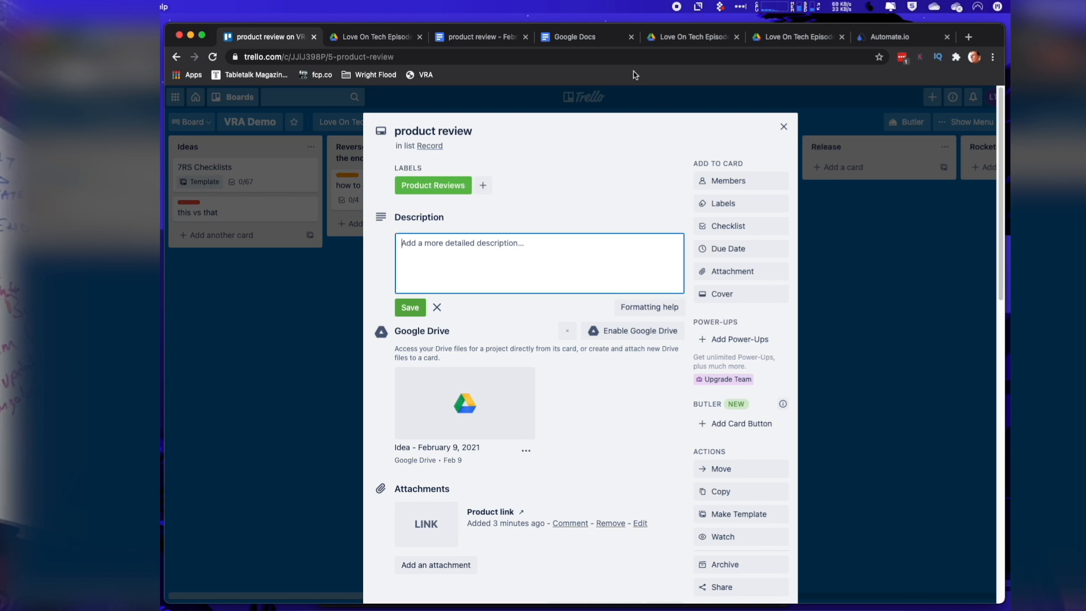
left_click(479, 39)
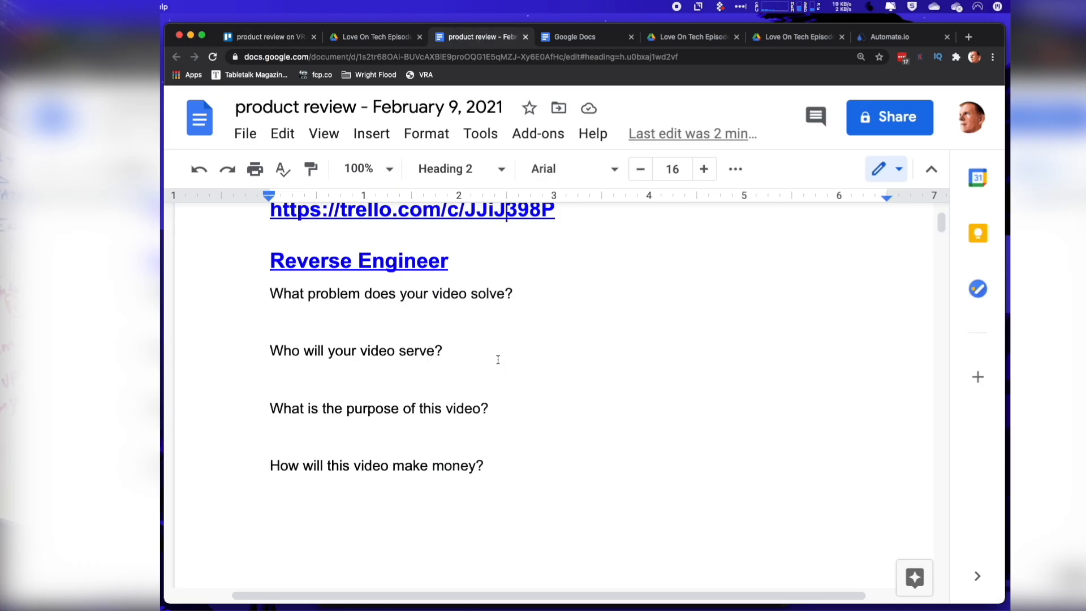
scroll(499, 359, "down", 15)
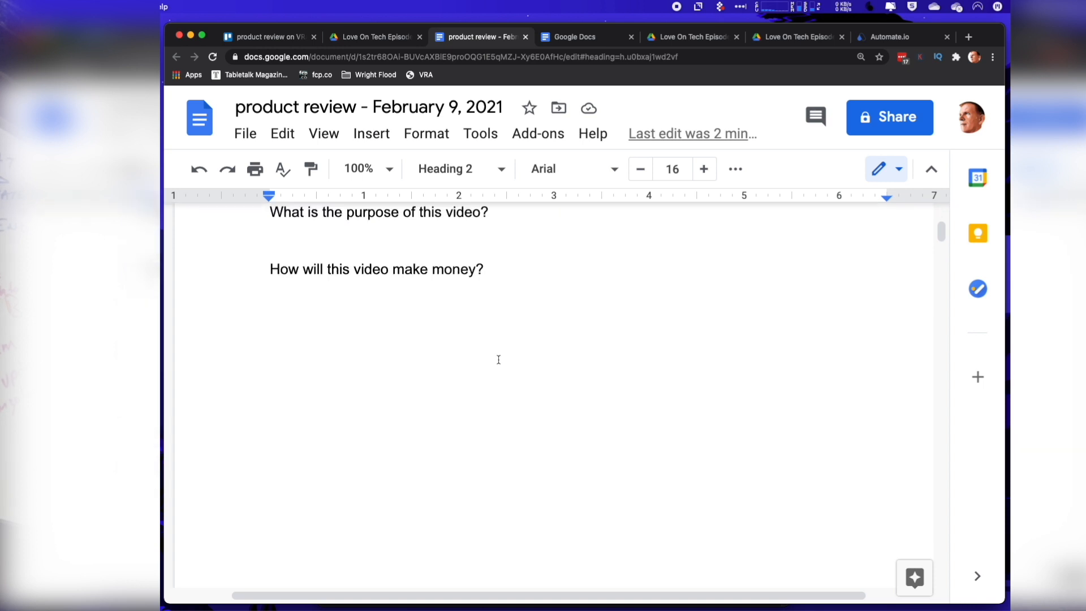
scroll(499, 367, "up", 2)
scroll(500, 373, "up", 2)
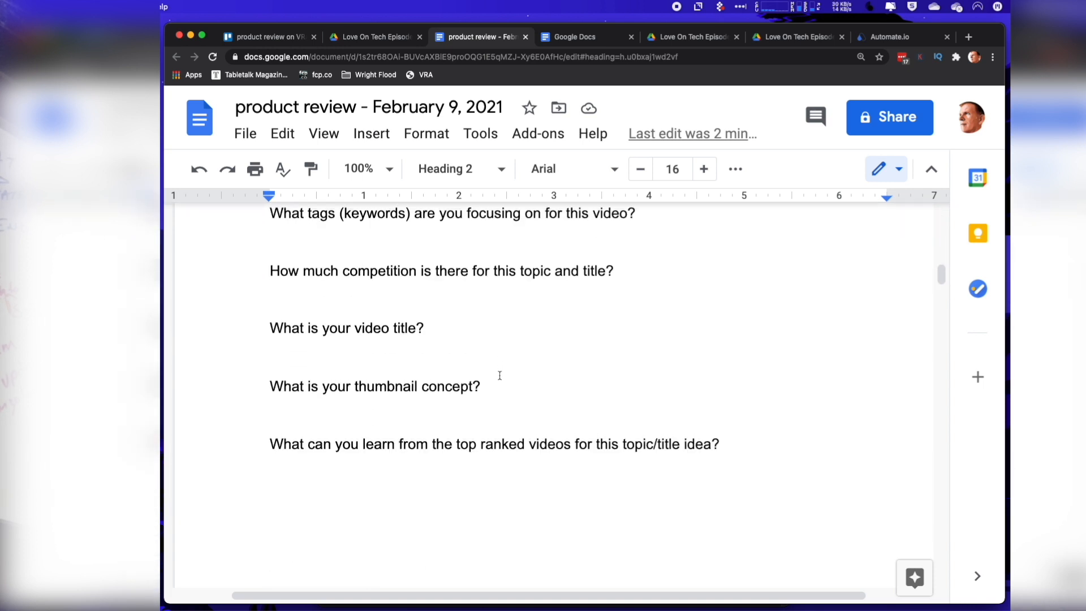
left_click(300, 350)
left_click(480, 404)
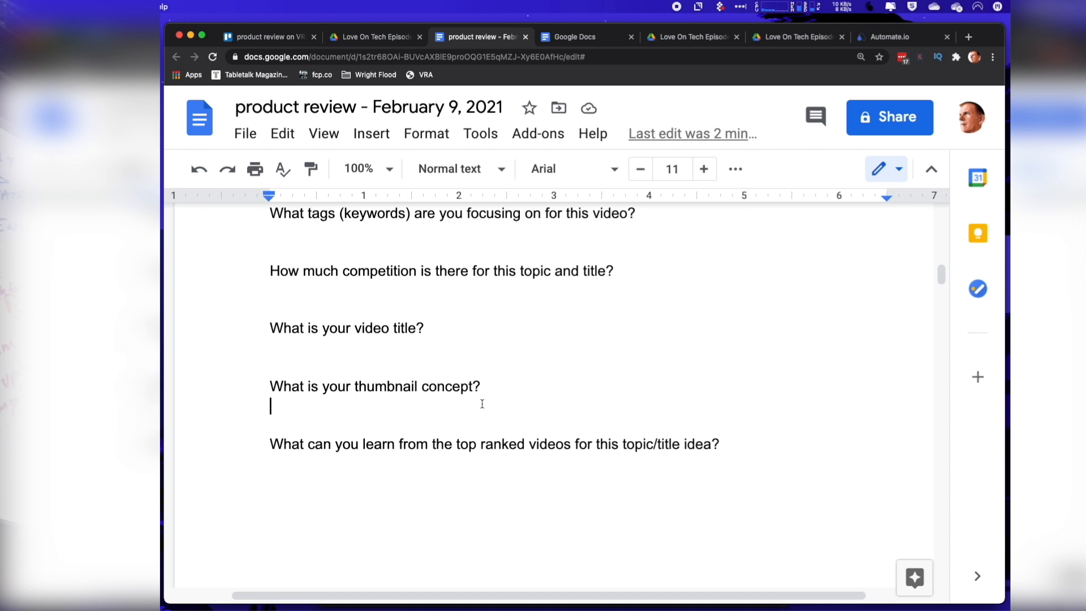
scroll(514, 400, "down", 10)
scroll(512, 401, "up", 2)
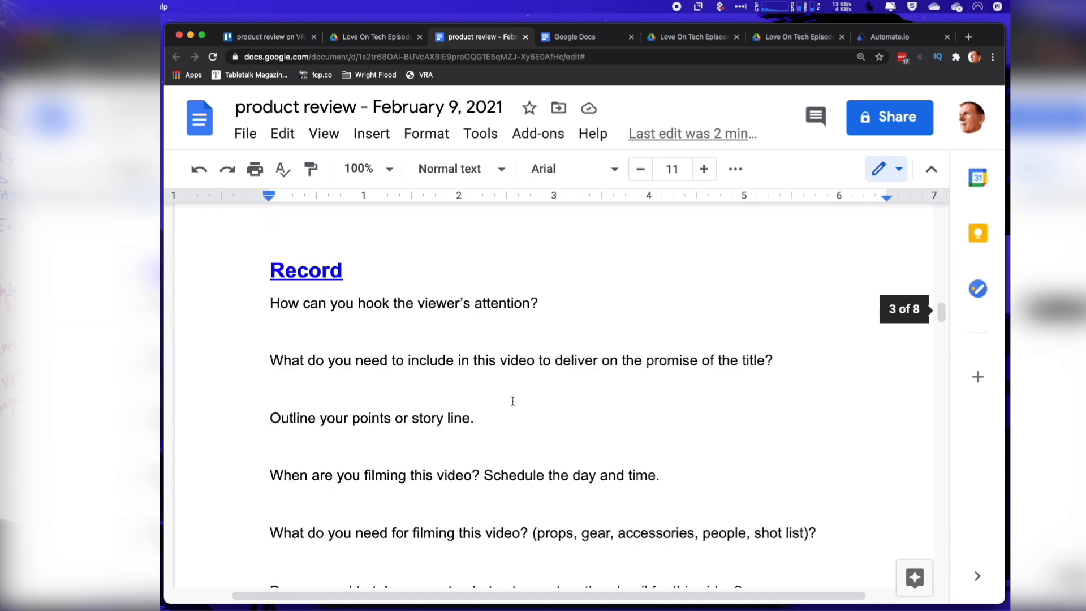
scroll(512, 401, "up", 10)
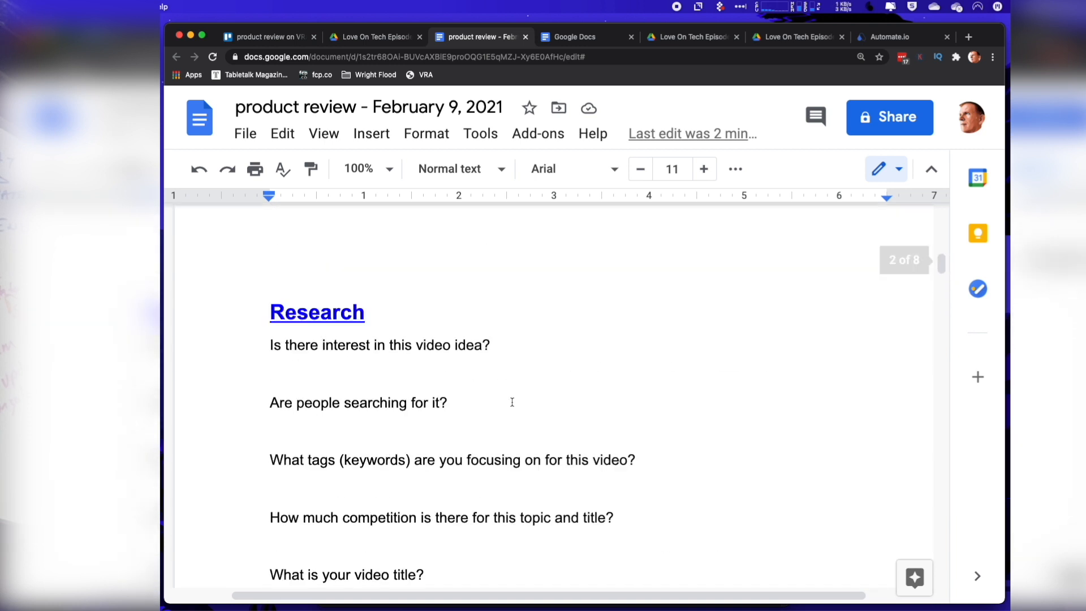
scroll(512, 401, "down", 1)
left_click_drag(453, 429, 477, 451)
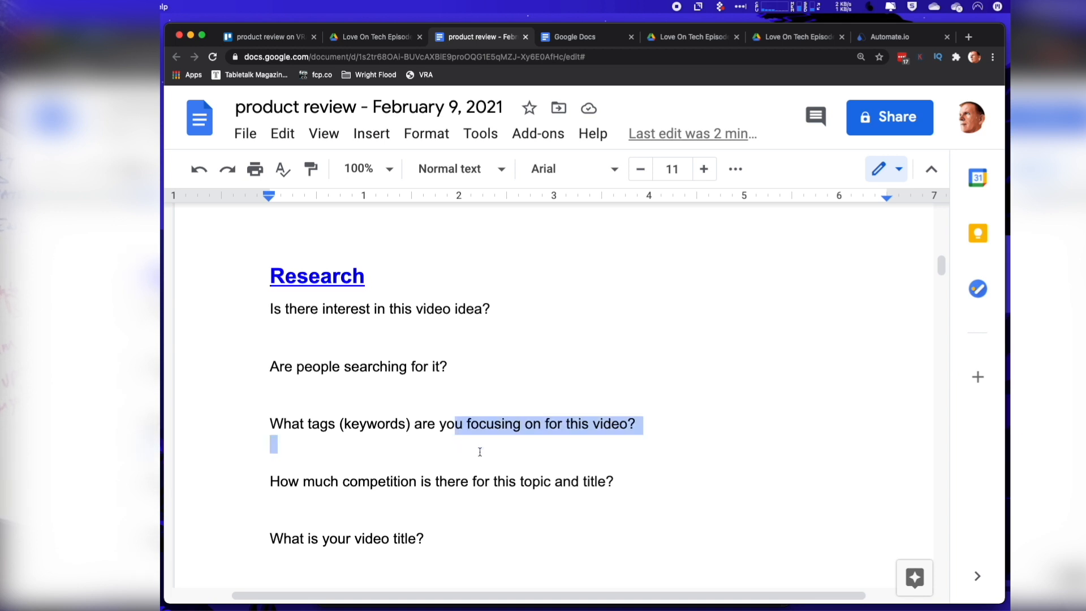
left_click(473, 451)
scroll(473, 449, "down", 2)
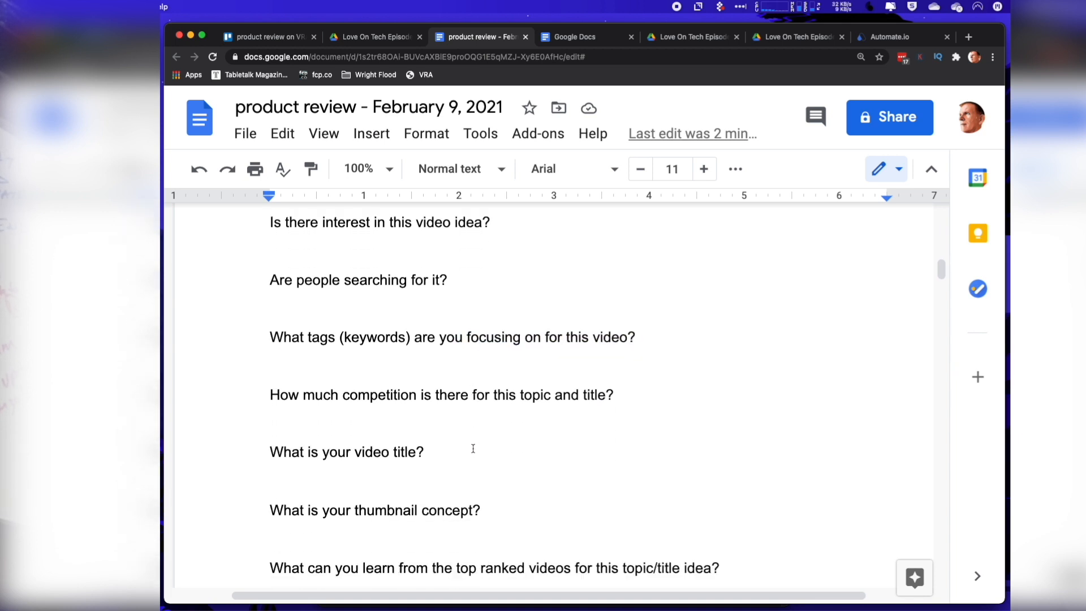
scroll(474, 446, "down", 10)
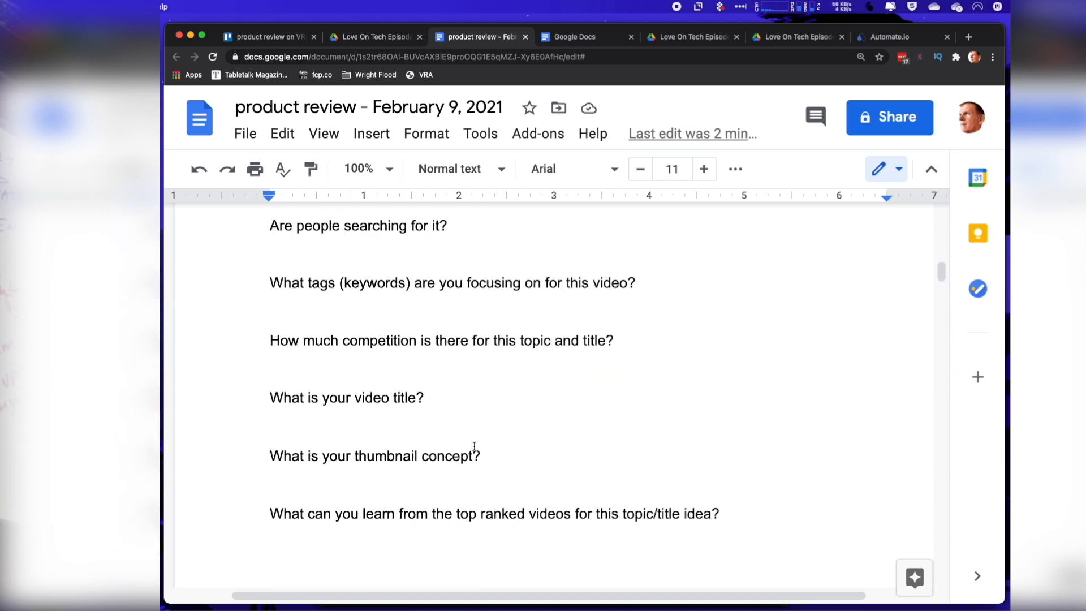
scroll(474, 446, "down", 1)
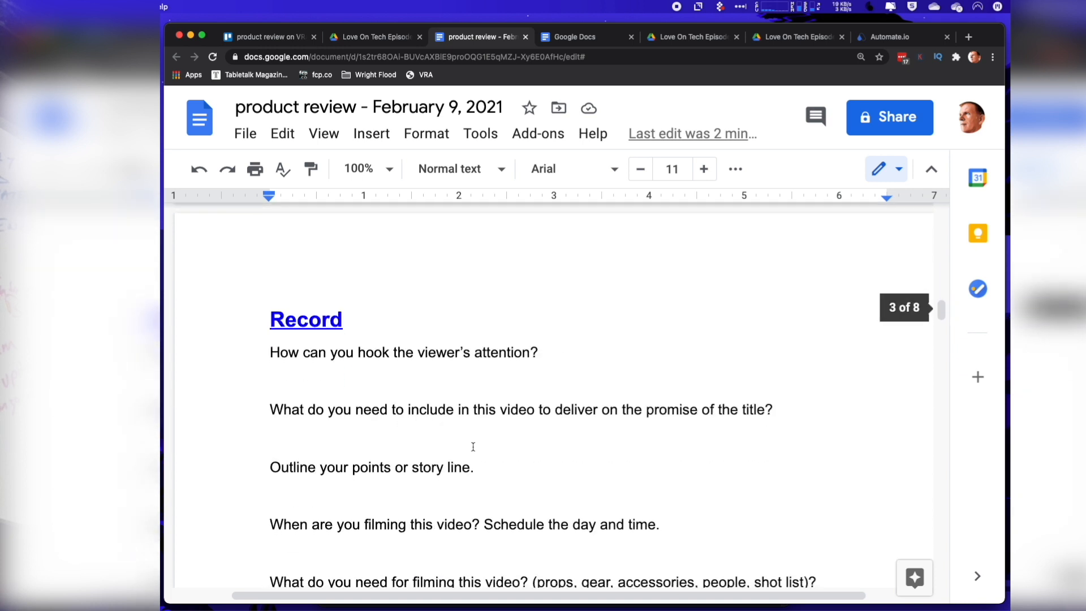
scroll(479, 372, "down", 4)
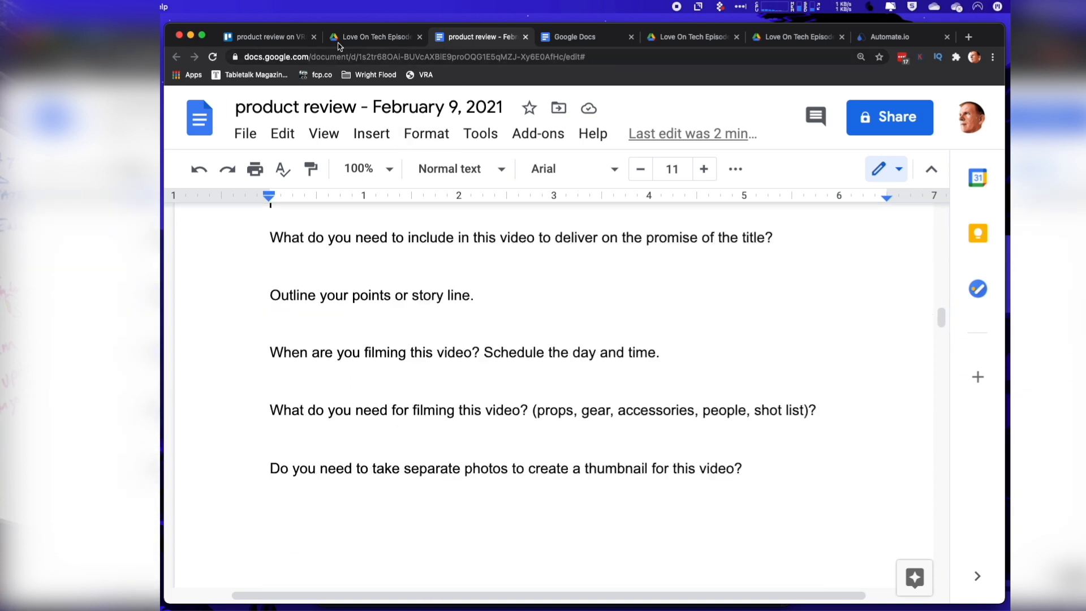
- Switch to Trello and mark all six Record checklist items complete on the "product review" card
left_click(266, 37)
scroll(558, 439, "down", 10)
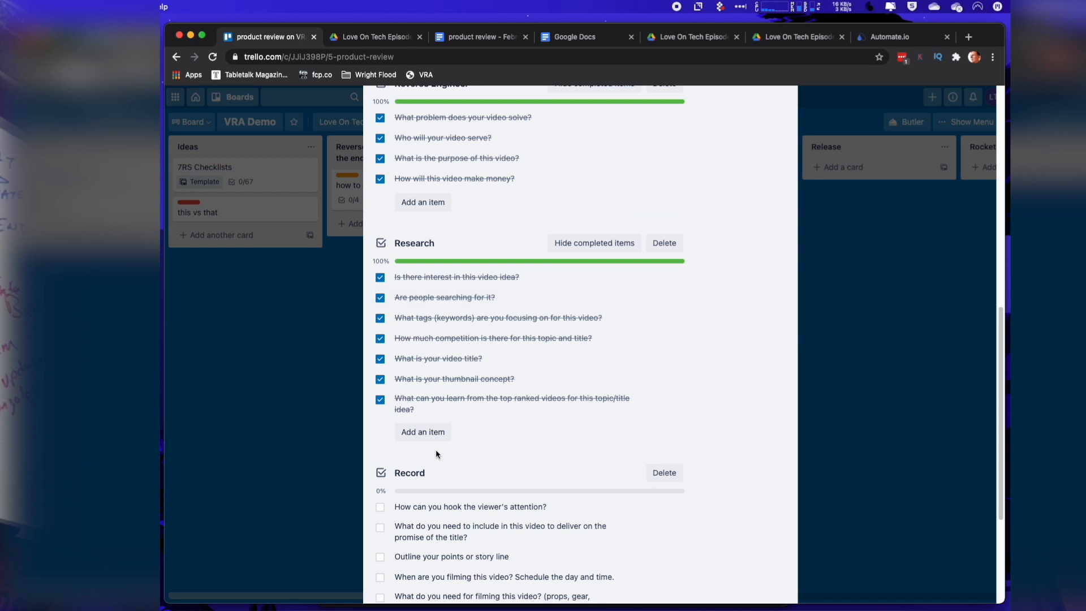
scroll(436, 449, "down", 4)
left_click(379, 431)
left_click(379, 401)
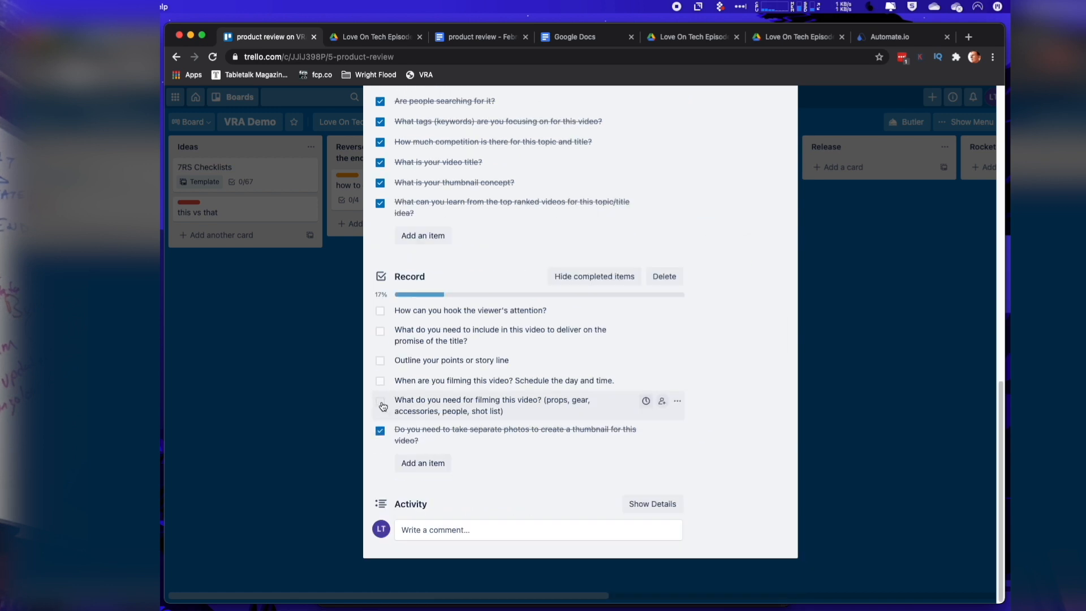
left_click(380, 381)
left_click(381, 360)
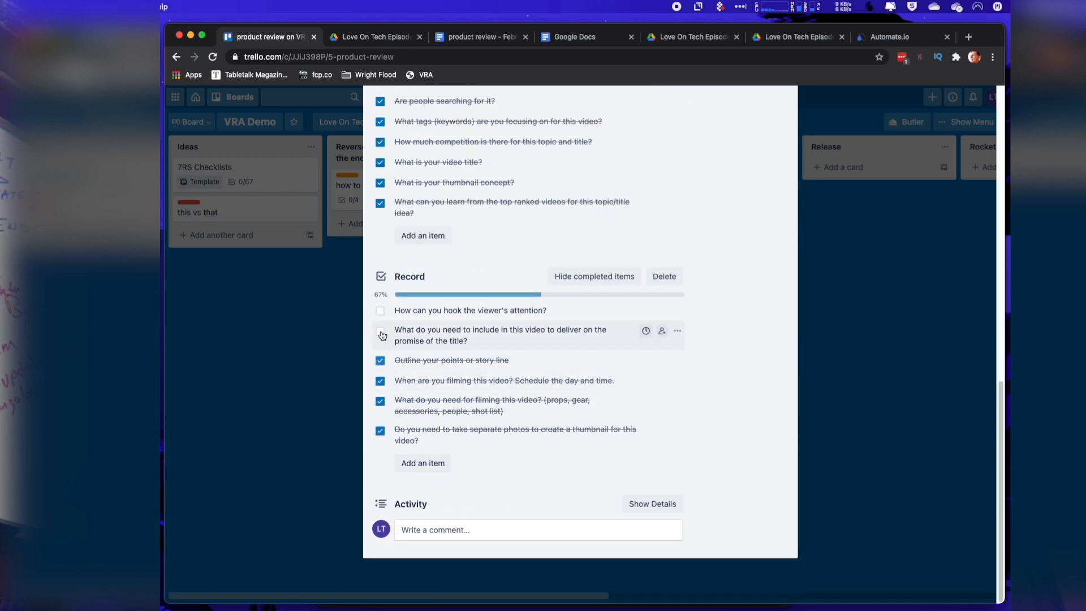
left_click(380, 331)
left_click(380, 310)
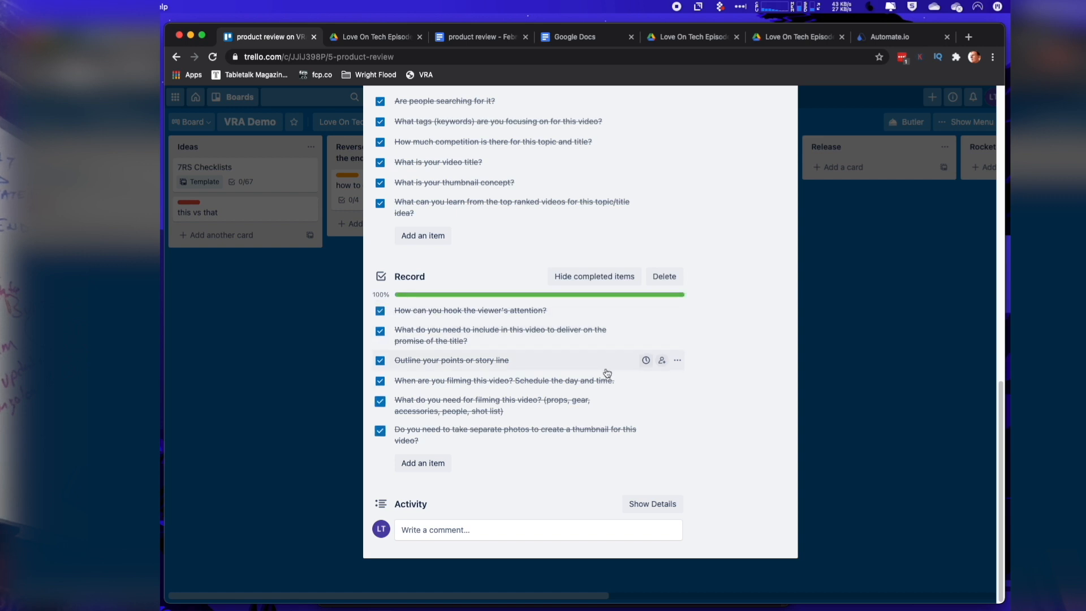
- Mark all 18 Release checklist items complete on the "product review" card, from the final title through Custom Thumbnail
scroll(691, 329, "up", 15)
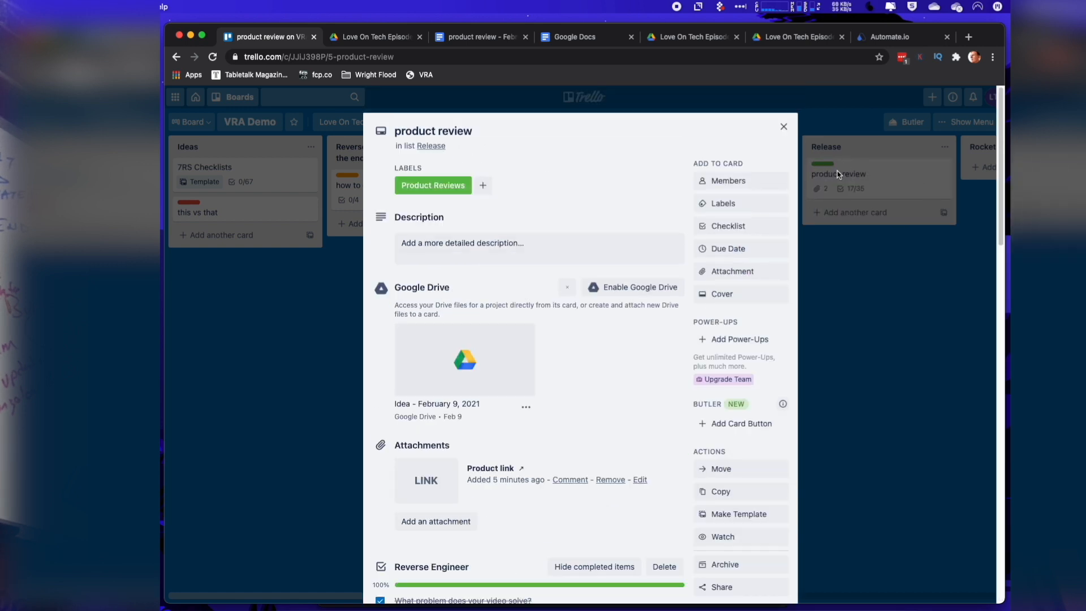
scroll(582, 310, "down", 20)
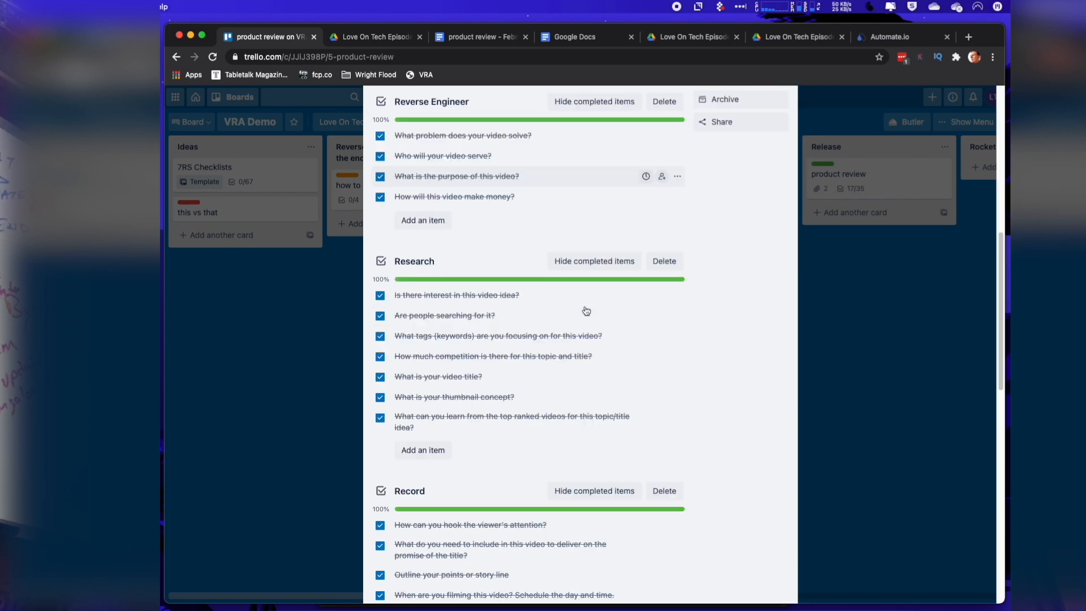
scroll(458, 426, "up", 5)
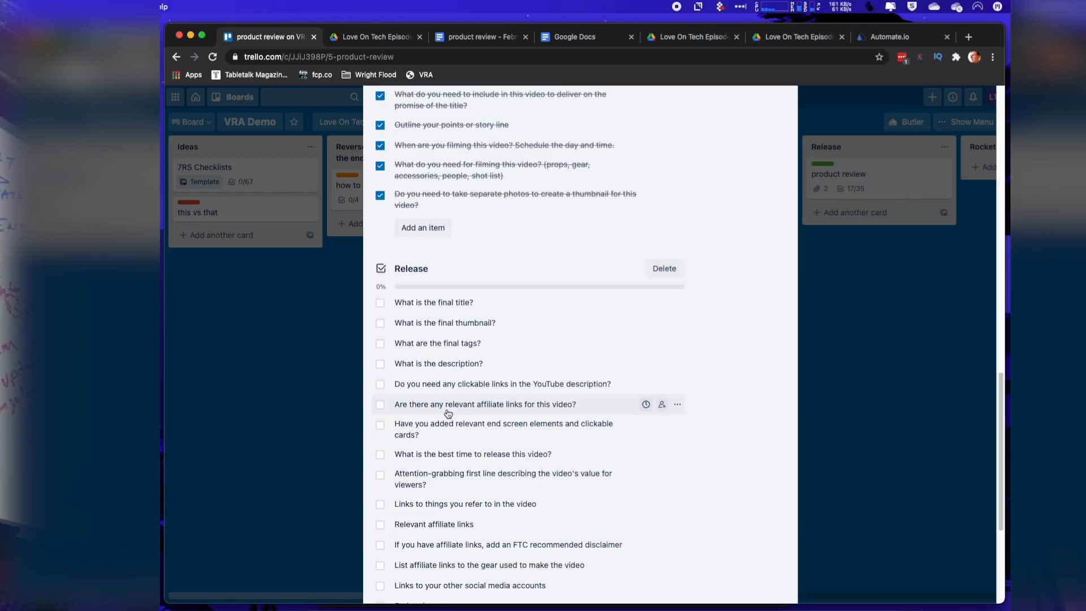
scroll(444, 413, "down", 3)
left_click(383, 223)
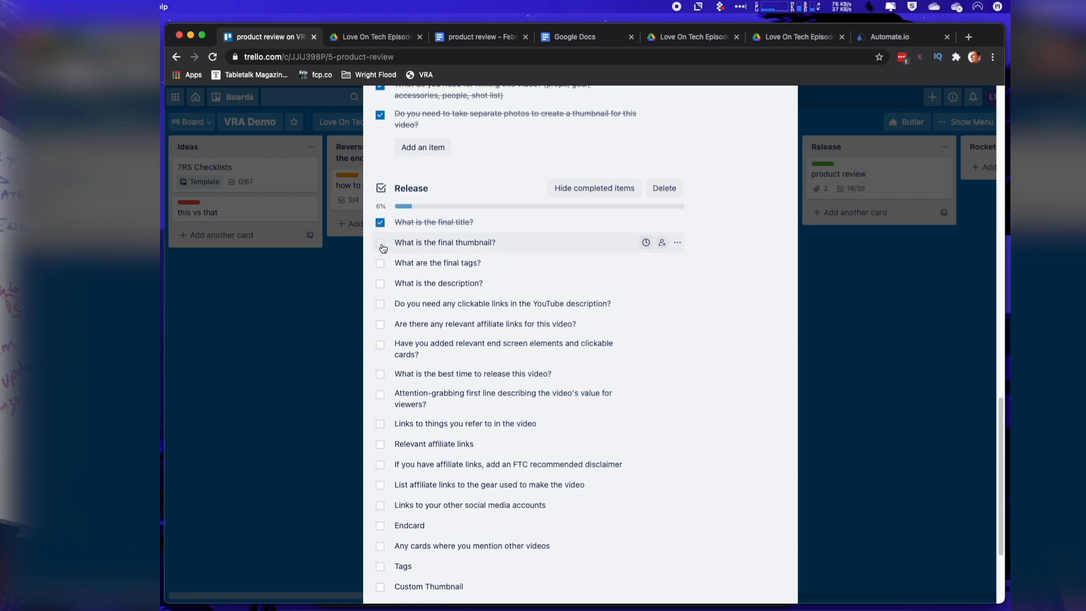
left_click(381, 262)
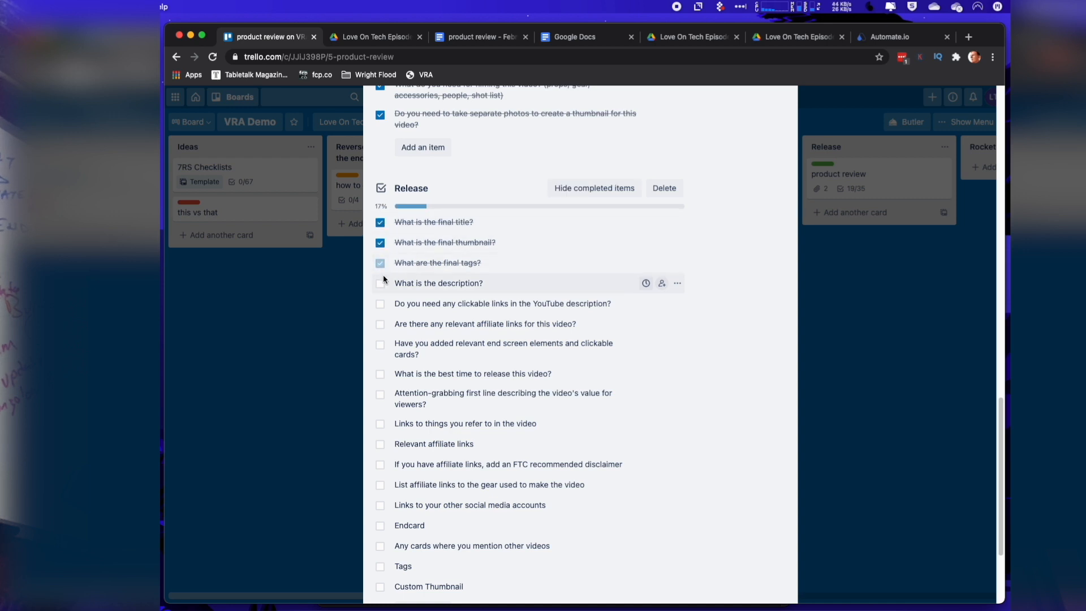
left_click(381, 283)
left_click(383, 305)
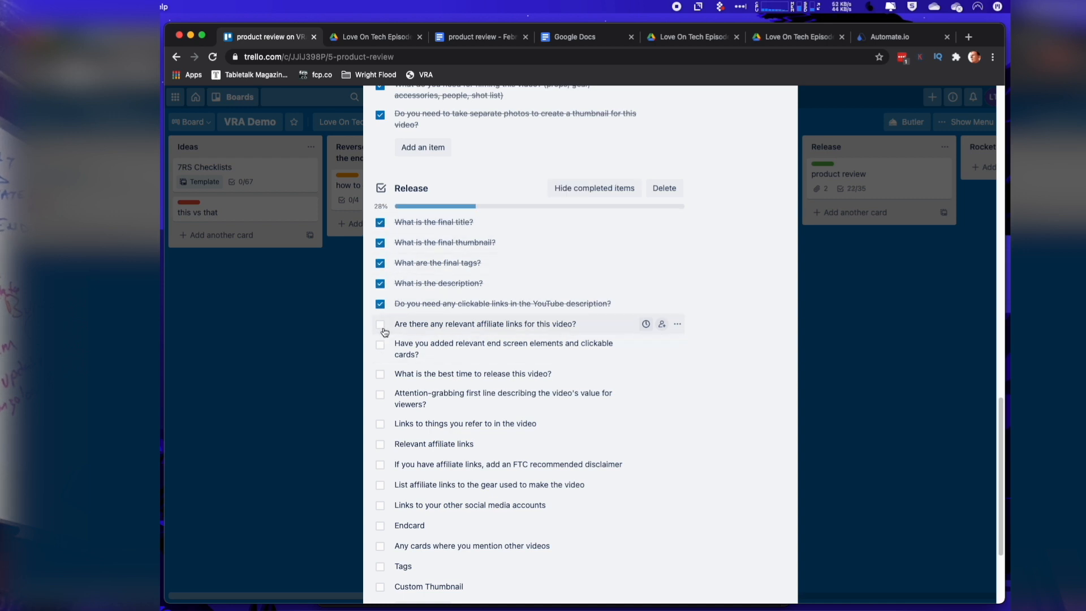
left_click(383, 345)
left_click(383, 327)
left_click(380, 375)
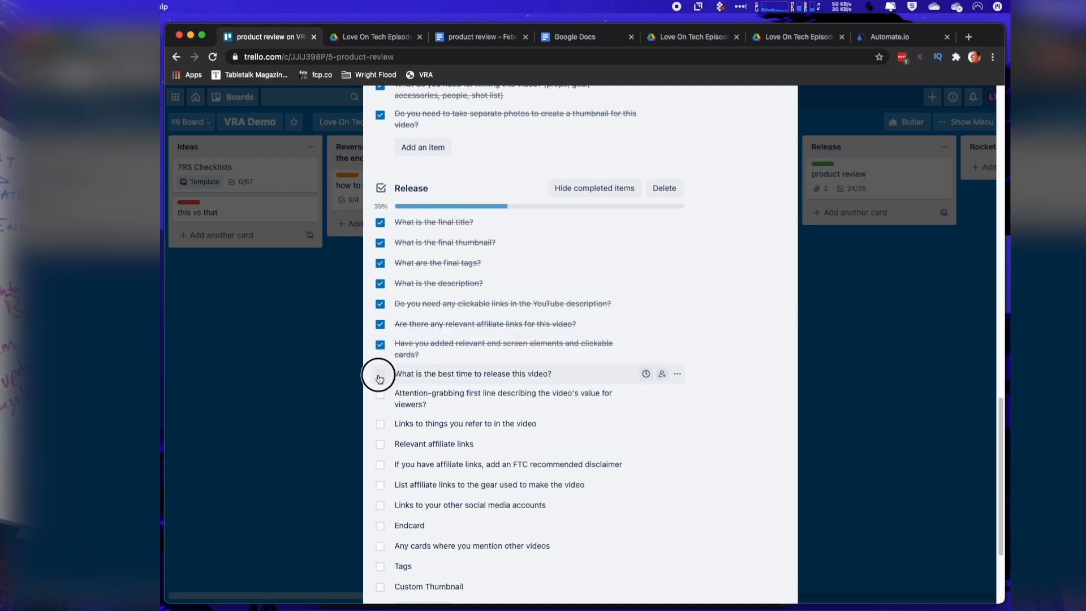
left_click(380, 395)
left_click(379, 425)
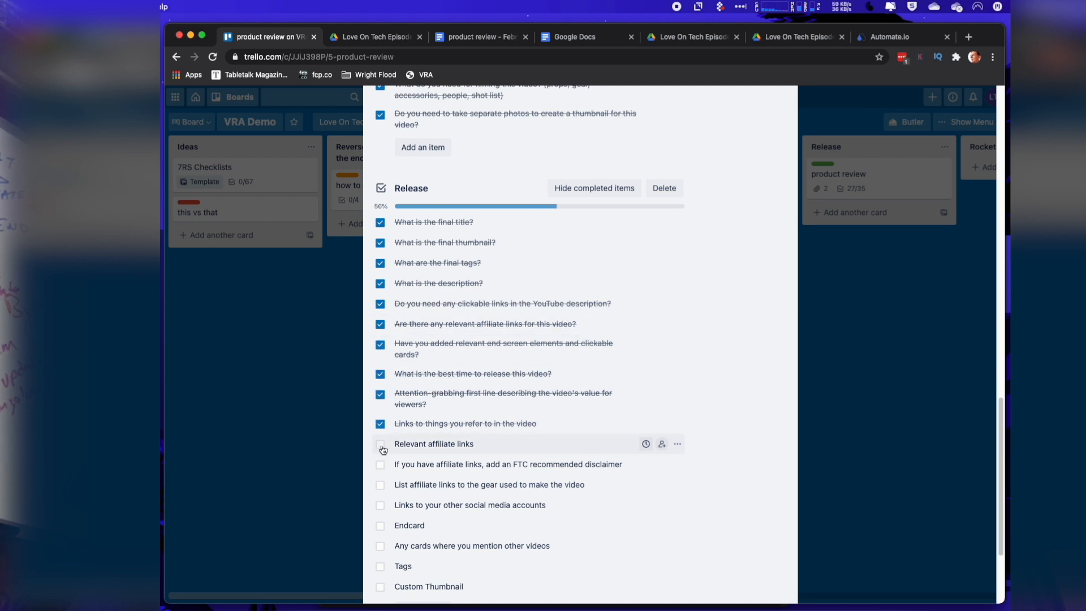
left_click(380, 445)
scroll(397, 460, "down", 3)
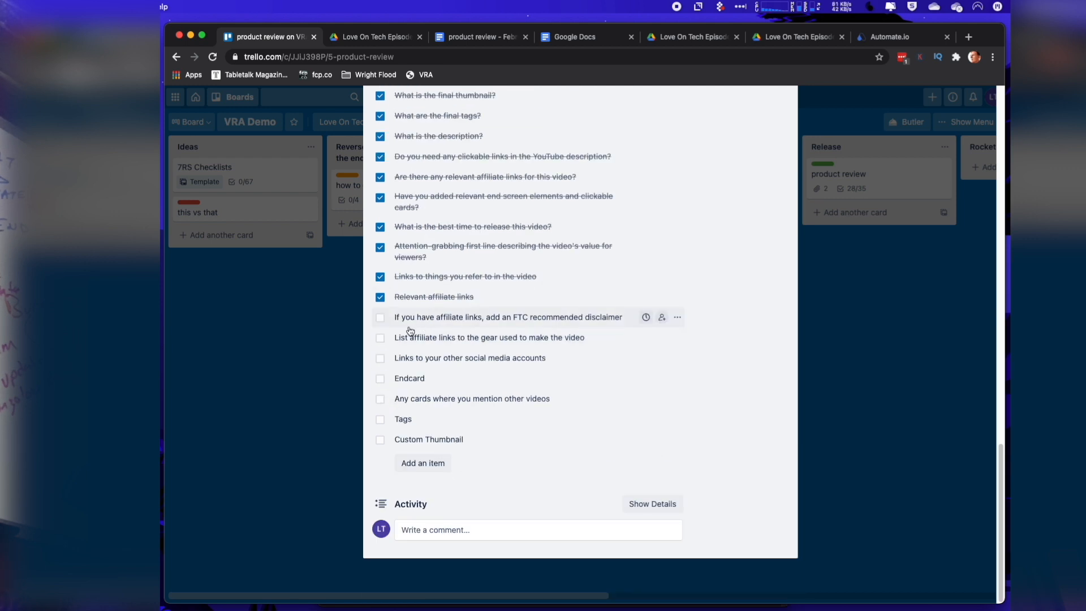
left_click(380, 318)
left_click(381, 338)
left_click(381, 358)
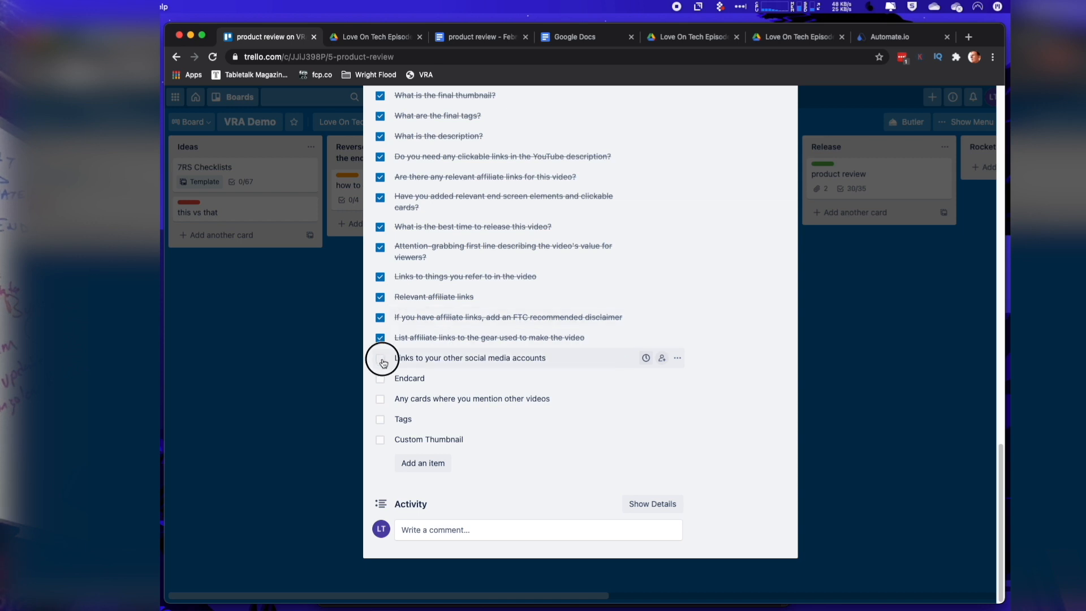
left_click(380, 378)
left_click(380, 400)
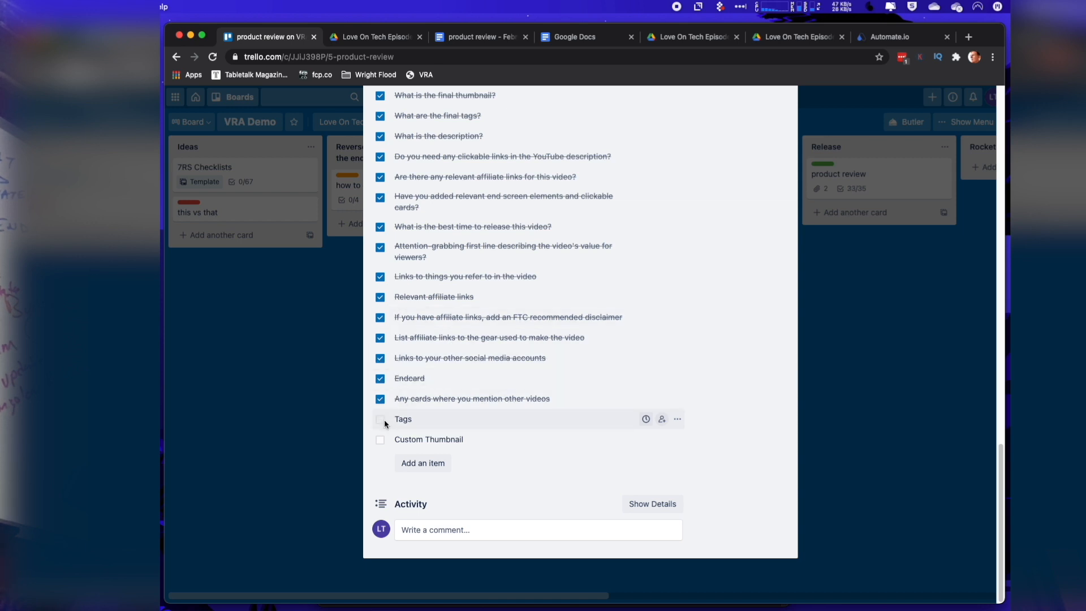
left_click(380, 419)
left_click(450, 439)
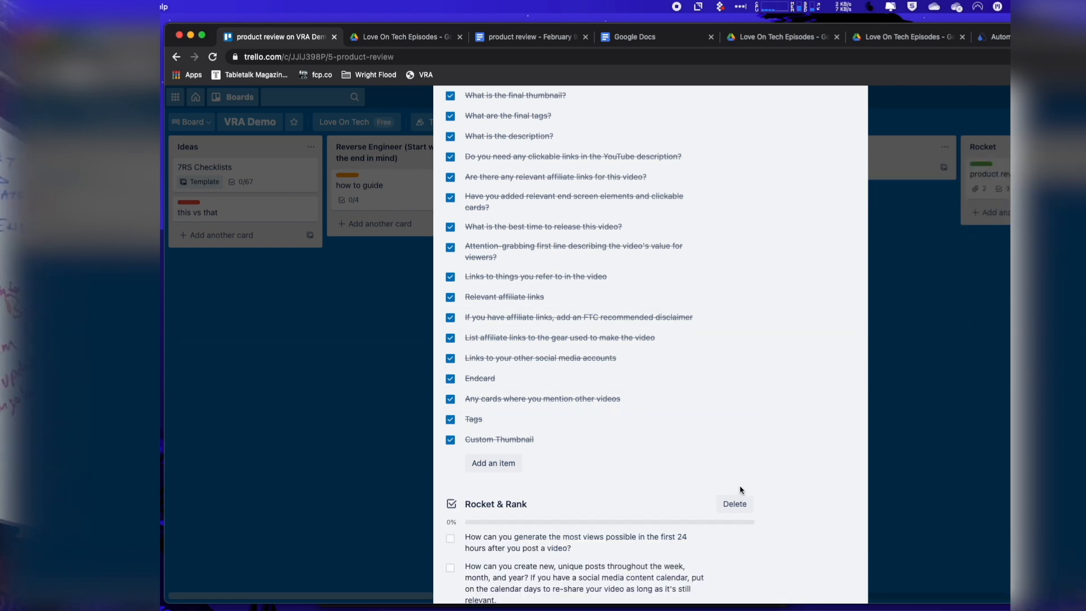
- Mark all 18 Rocket & Rank checklist items complete on the "product review" card and close the card
scroll(575, 490, "down", 5)
left_click(450, 267)
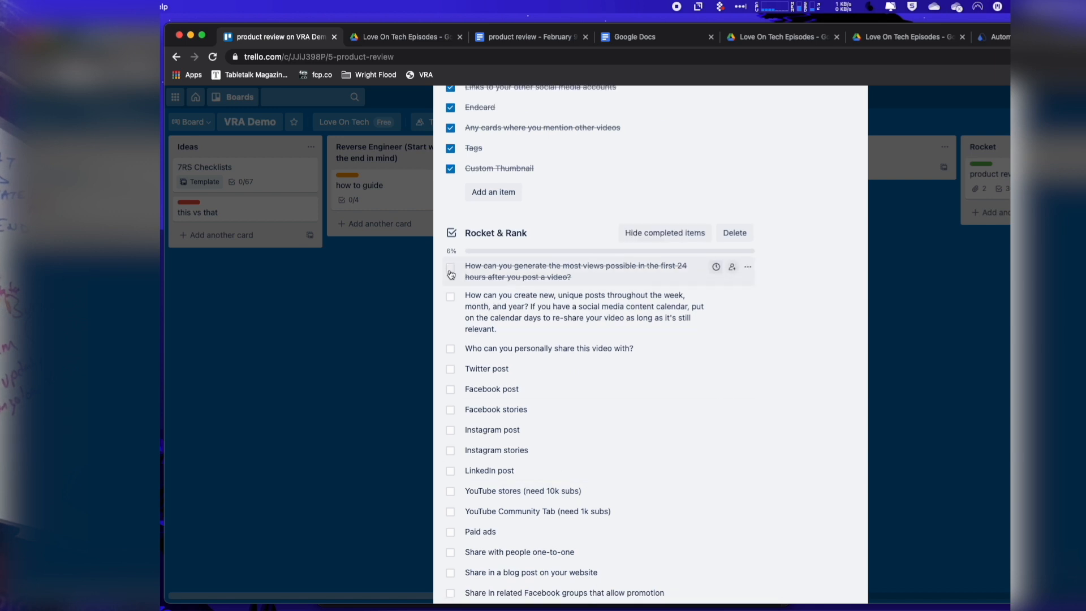
left_click(451, 297)
left_click(450, 349)
left_click(450, 369)
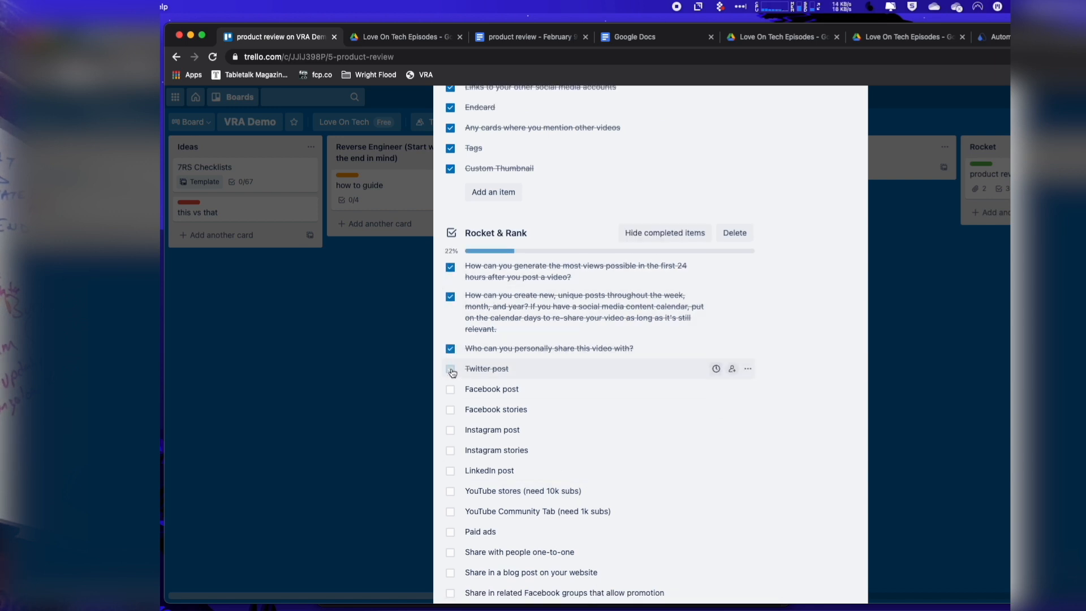
left_click(451, 390)
left_click(450, 409)
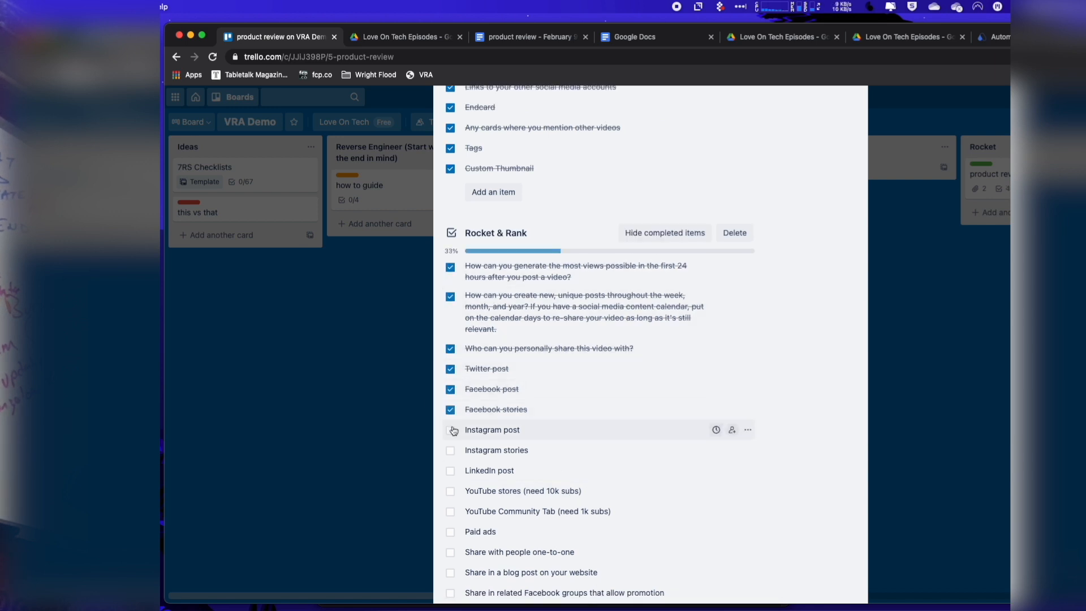
left_click(451, 430)
left_click(450, 450)
left_click(450, 471)
left_click(450, 491)
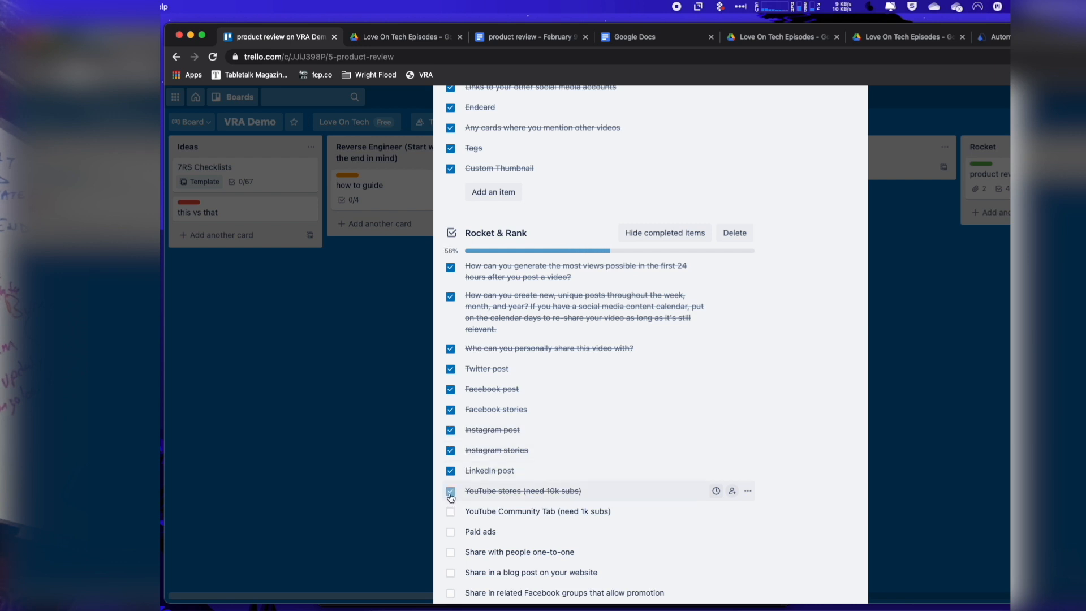
scroll(519, 444, "down", 1)
scroll(519, 444, "down", 2)
left_click(451, 431)
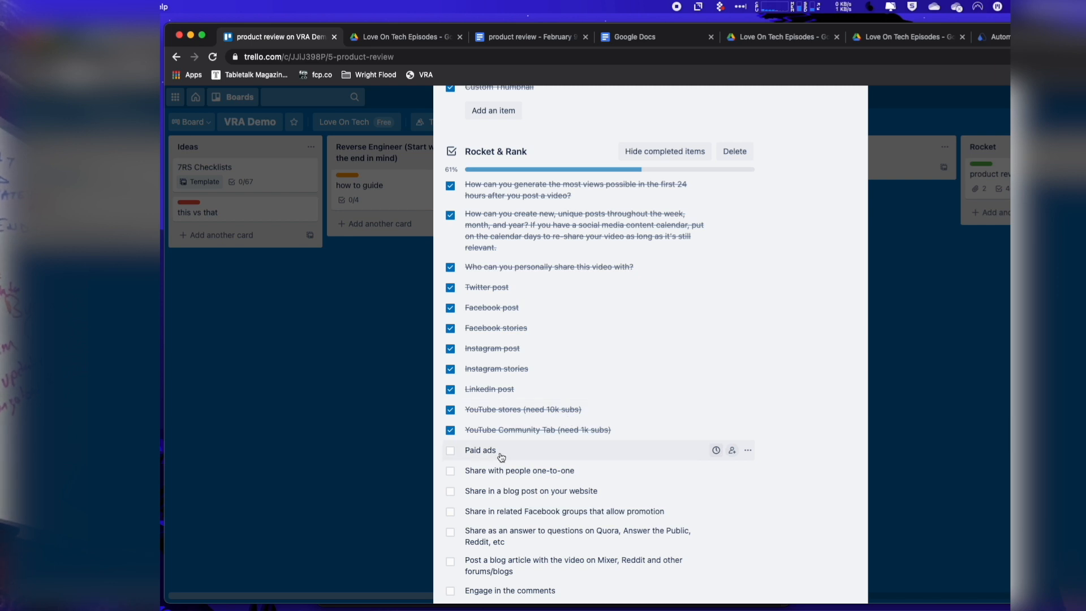
scroll(465, 447, "down", 3)
left_click(451, 368)
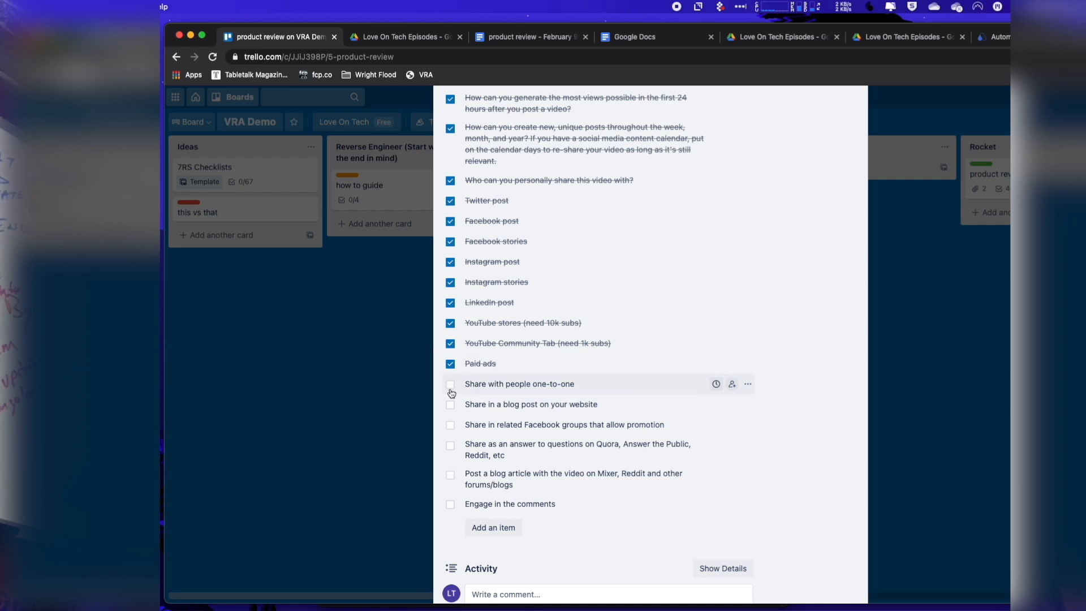
left_click(451, 385)
left_click(451, 405)
left_click(451, 425)
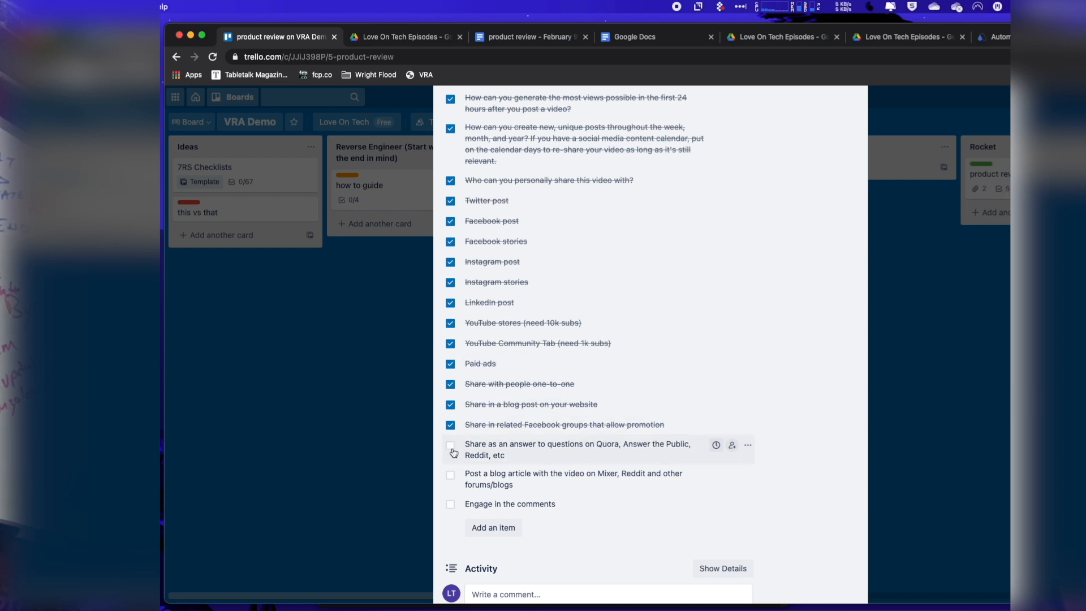
left_click(451, 448)
left_click(451, 475)
left_click(450, 508)
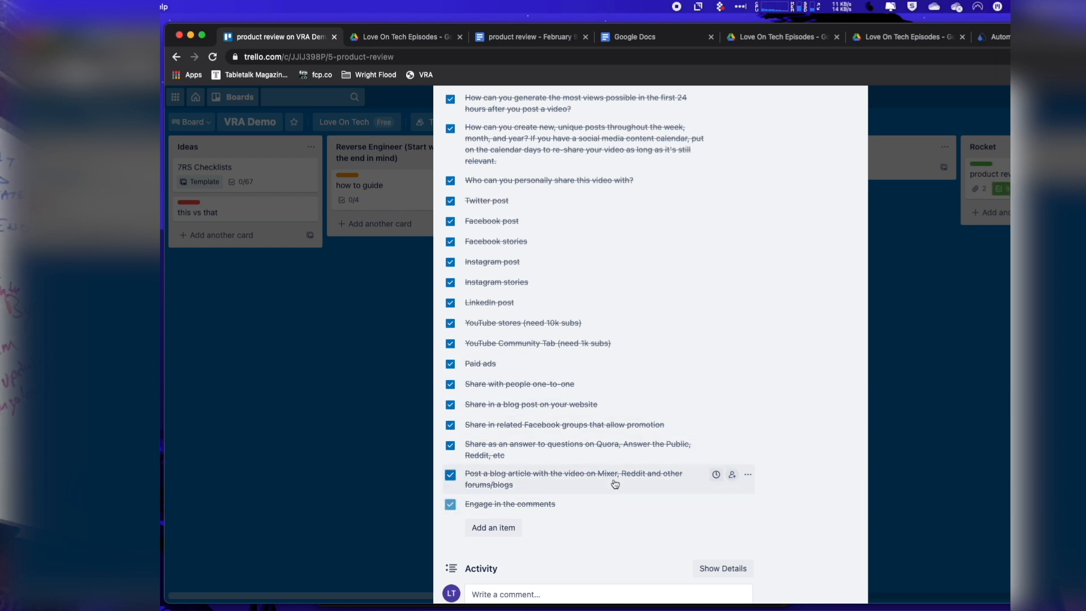
scroll(450, 486, "down", 2)
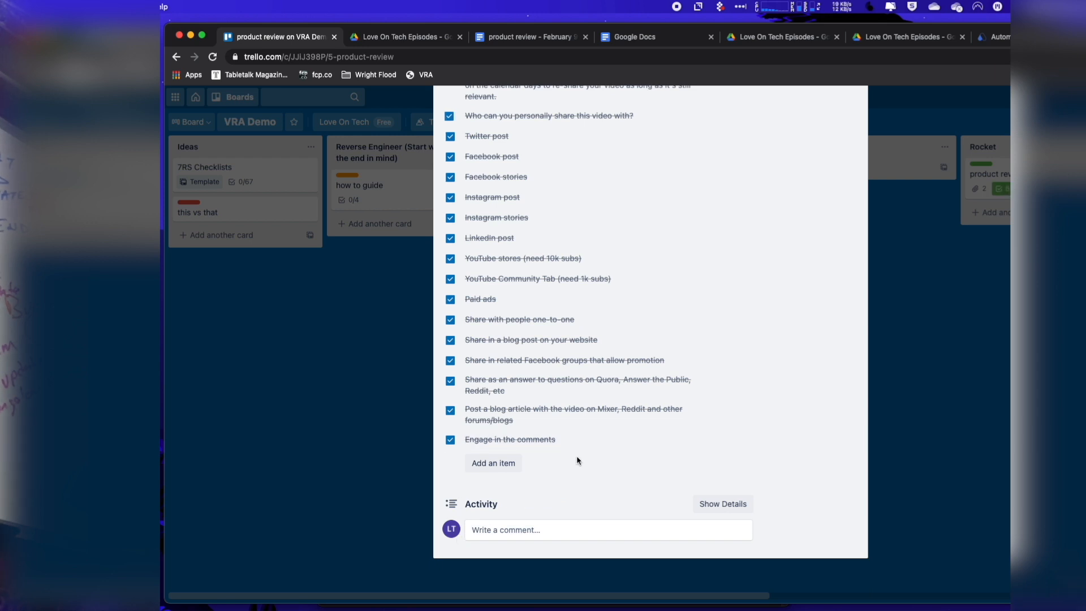
left_click(396, 594)
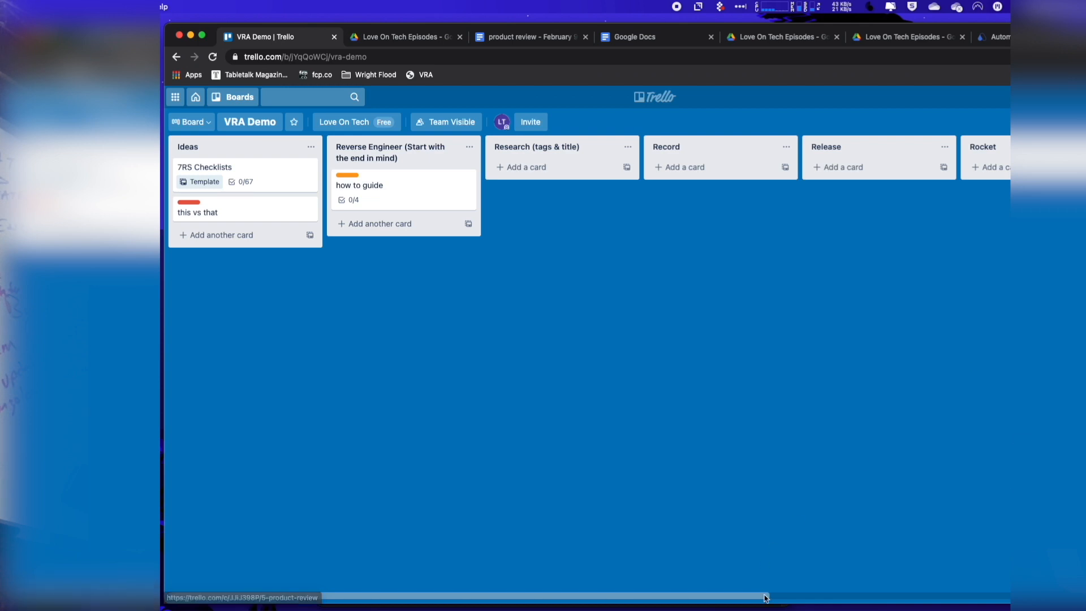
- Reopen the "product review" card from the Review list and mark all ten Review checklist items complete
left_click_drag(765, 598, 1008, 597)
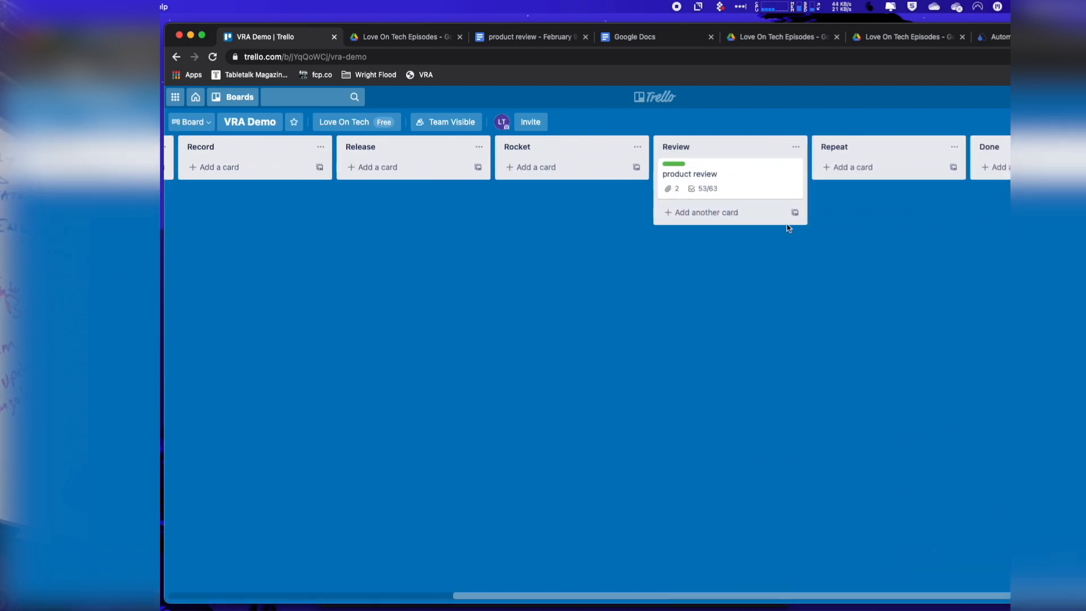
left_click(738, 167)
scroll(603, 441, "down", 15)
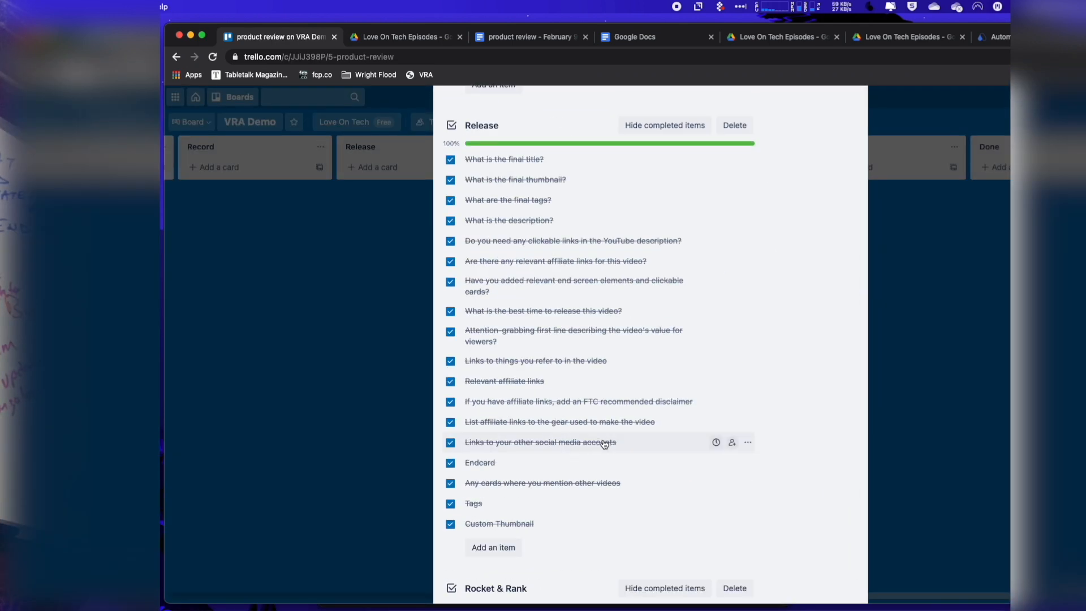
scroll(604, 444, "down", 10)
left_click(452, 239)
left_click(451, 268)
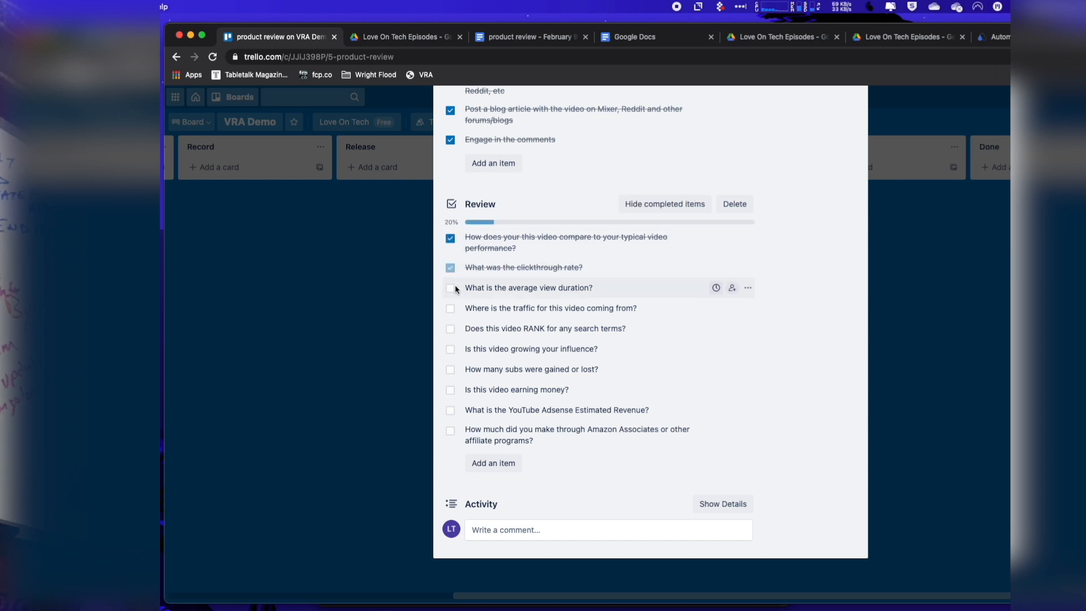
left_click(450, 288)
left_click(451, 309)
left_click(451, 328)
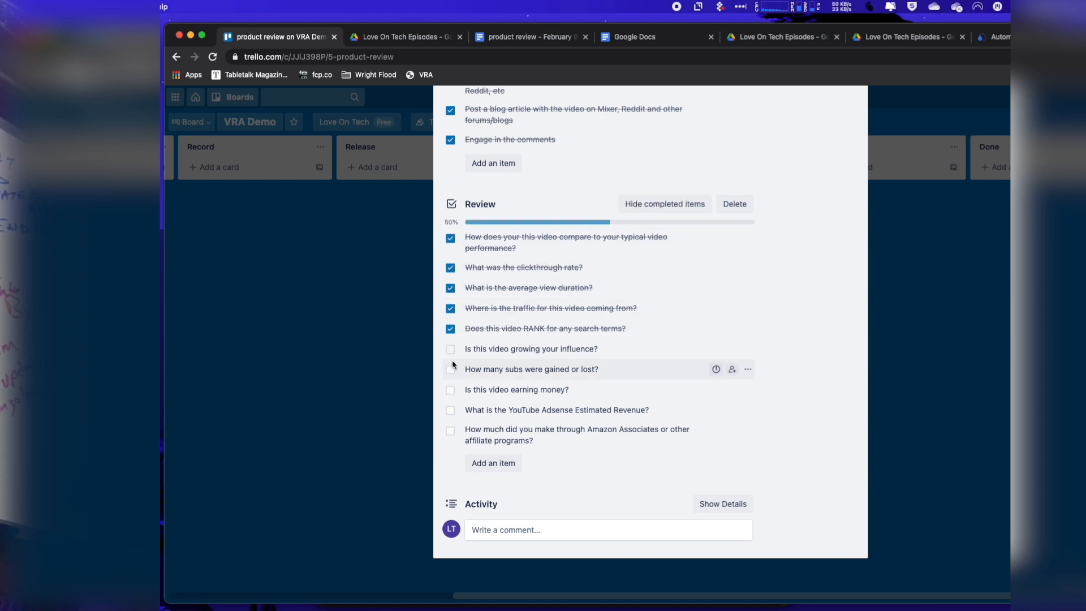
left_click(450, 349)
left_click(450, 369)
left_click(450, 411)
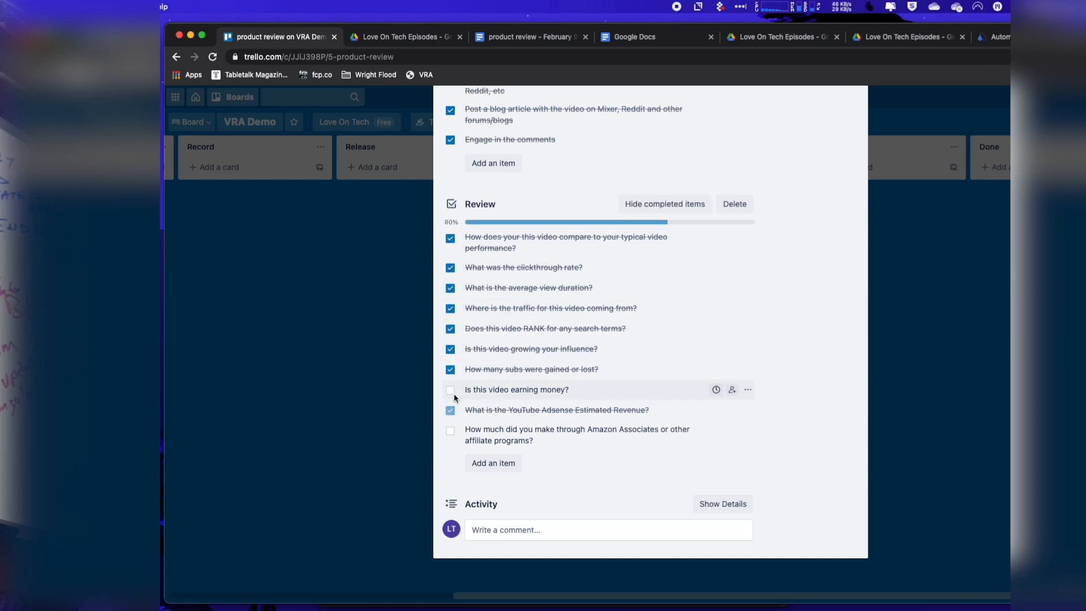
left_click(451, 390)
left_click(450, 431)
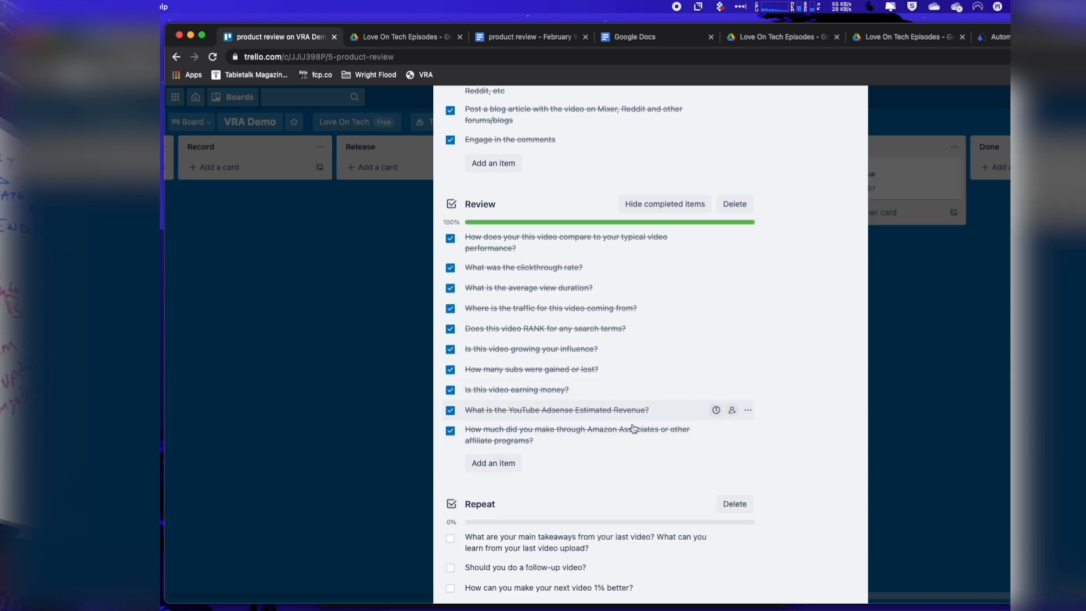
- Mark all four Repeat checklist items complete on the "product review" card and close the card
scroll(623, 419, "down", 1)
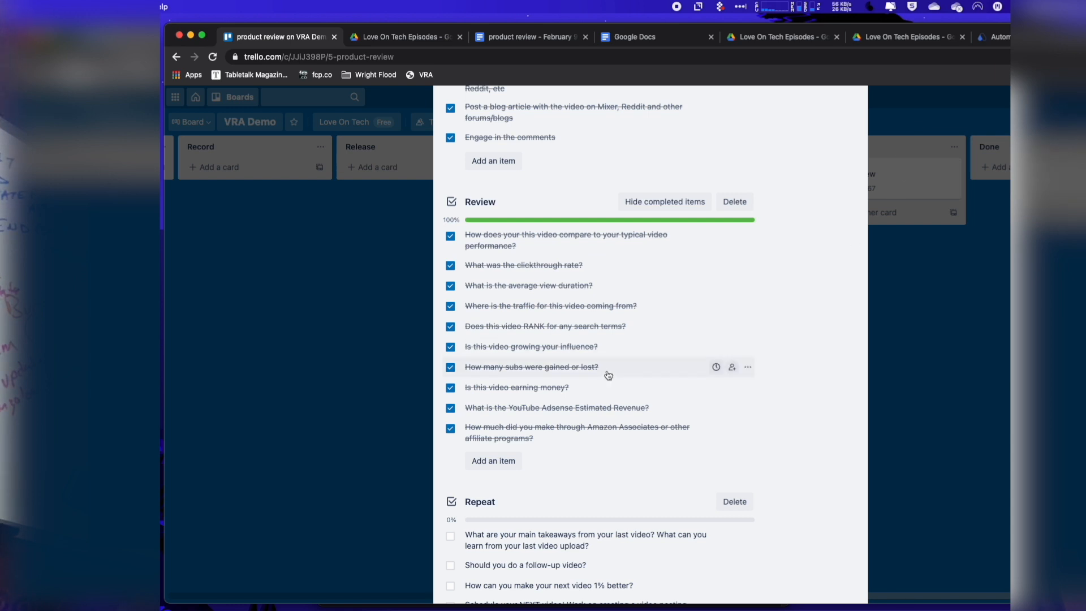
scroll(609, 375, "down", 5)
left_click(453, 350)
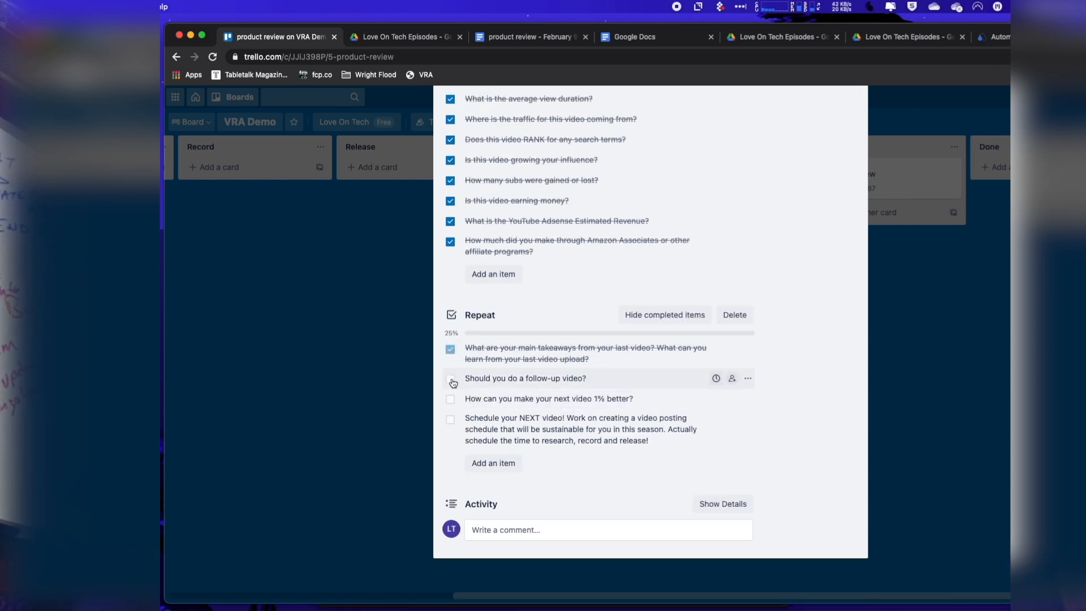
left_click(452, 380)
left_click(451, 400)
left_click(451, 420)
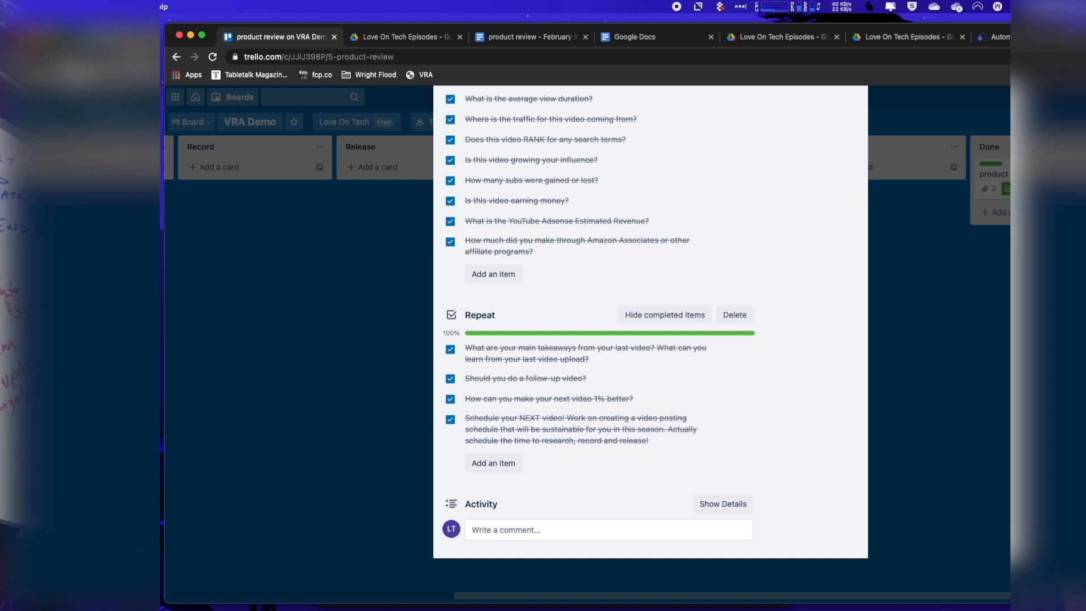
left_click(885, 256)
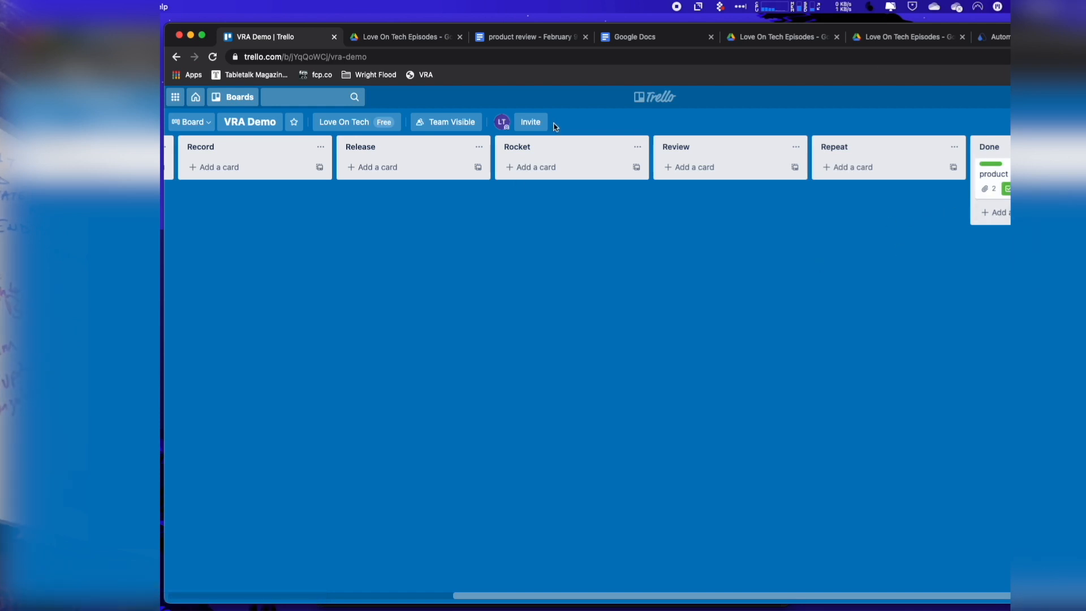
- Open the "7RS Checklists" template card in the Ideas list and look through its checklists from Reverse Engineer to Review
left_click_drag(539, 595, 267, 594)
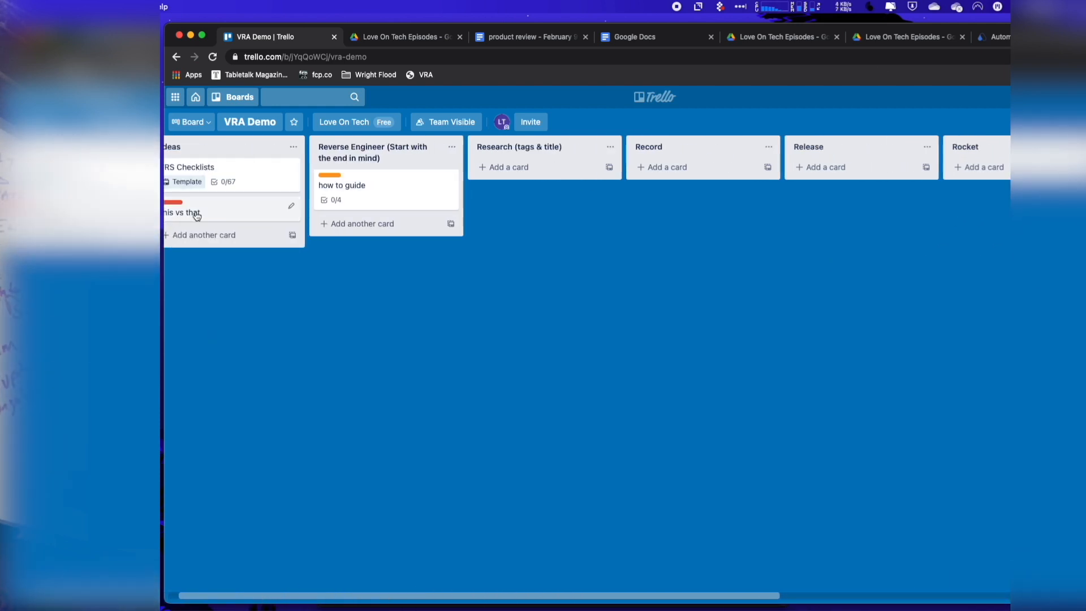
left_click_drag(422, 595, 346, 591)
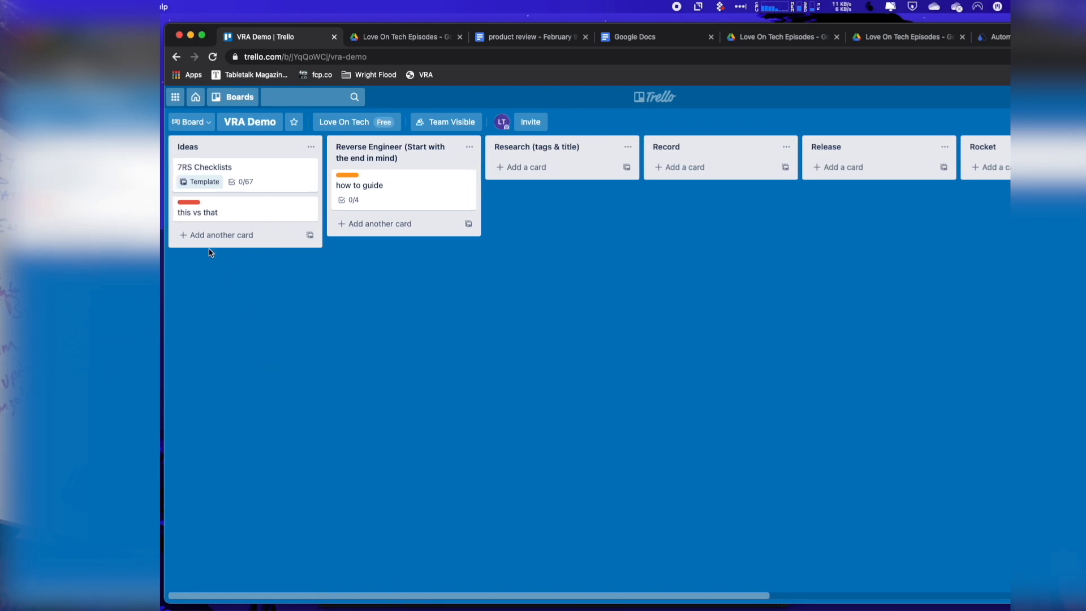
left_click(203, 170)
scroll(597, 389, "down", 15)
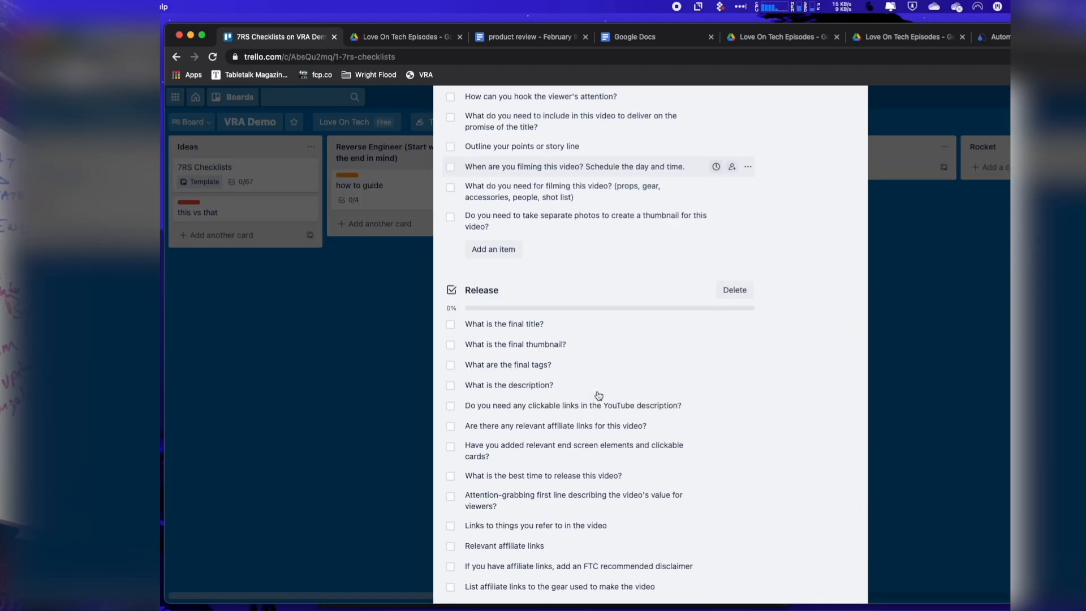
scroll(599, 398, "down", 12)
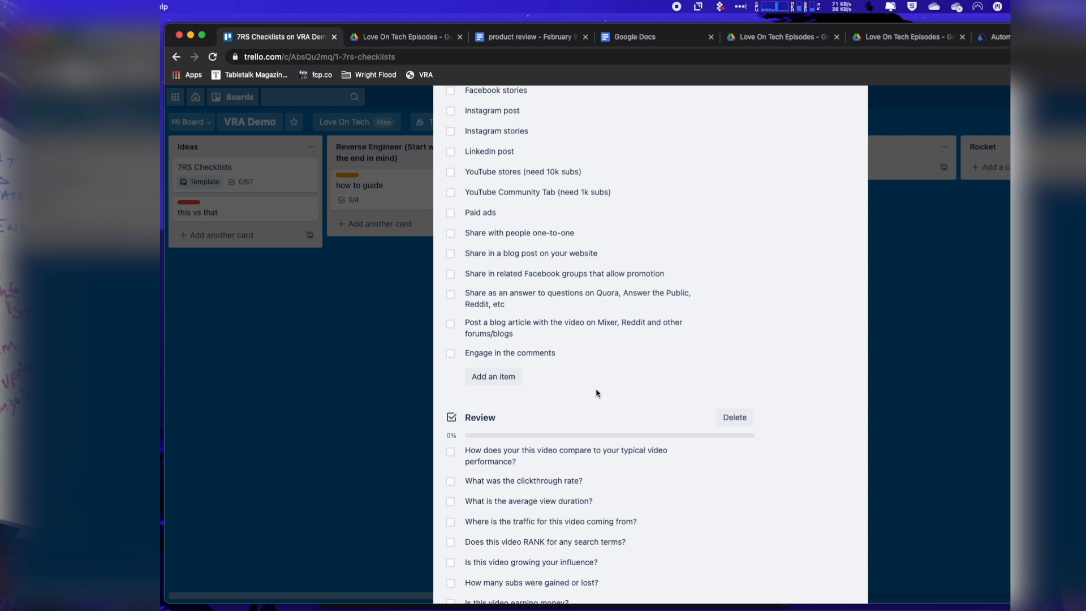
scroll(595, 388, "up", 9)
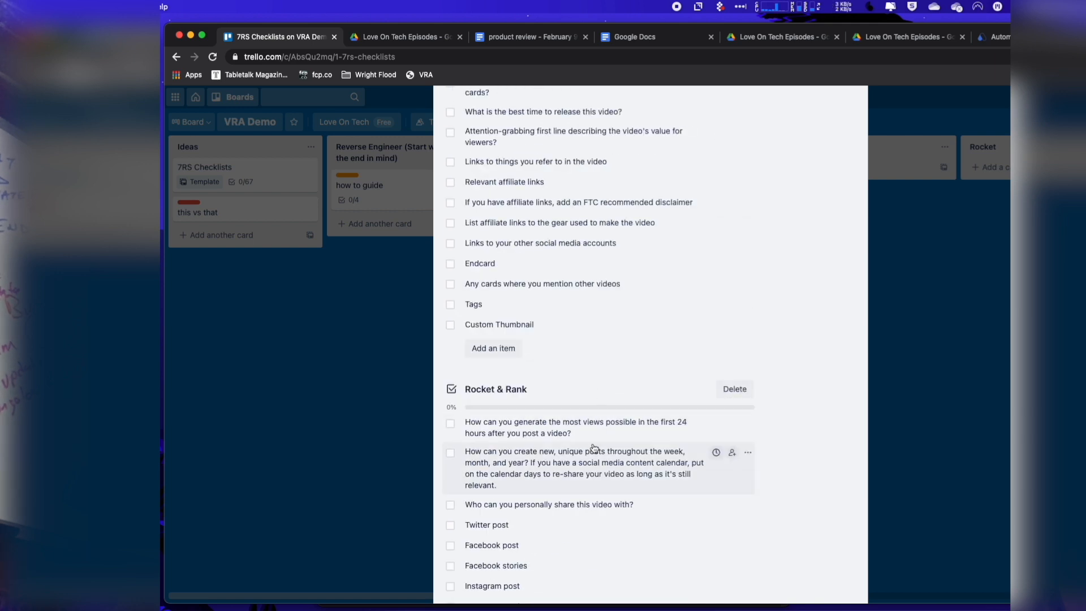
scroll(591, 445, "up", 7)
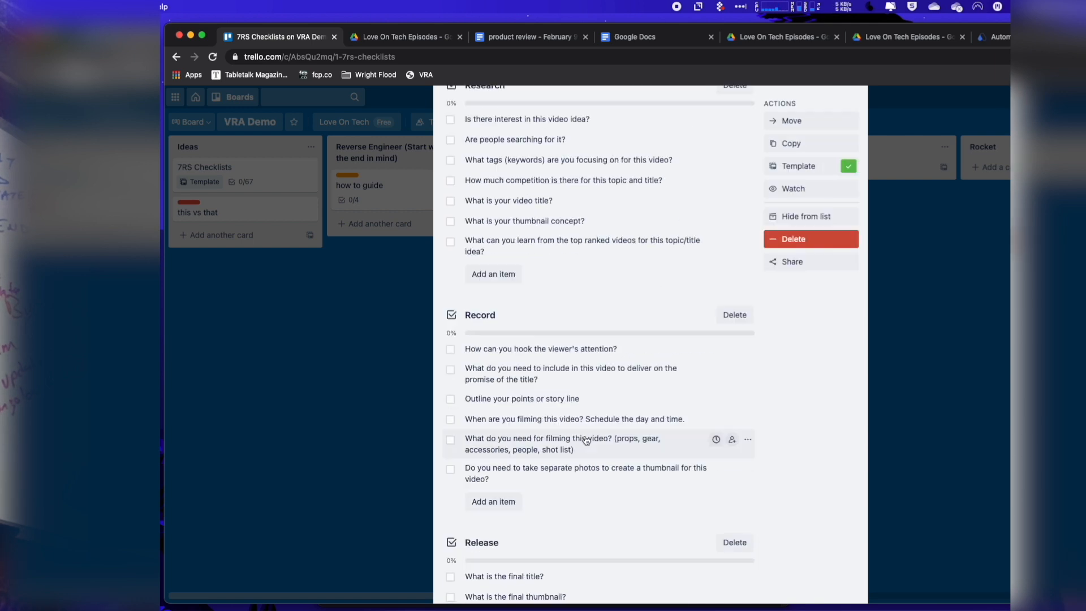
scroll(610, 284, "up", 2)
scroll(561, 347, "up", 3)
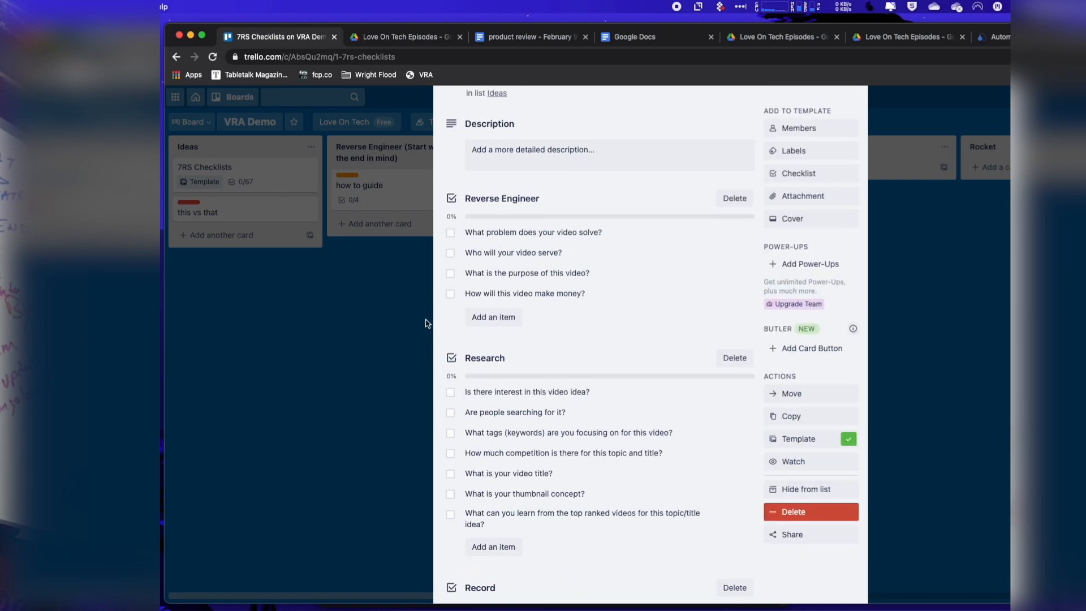